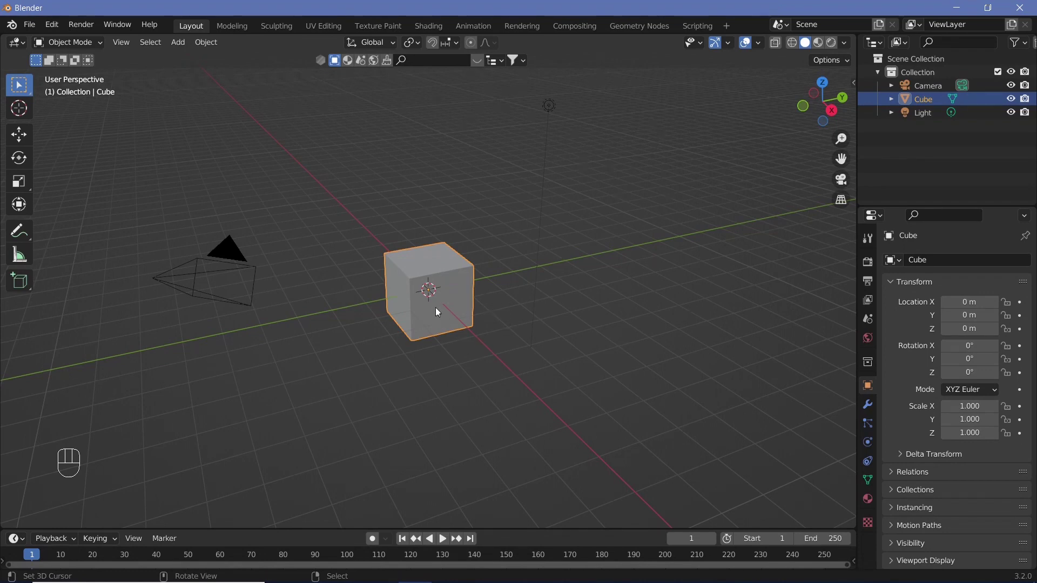
- Delete the default cube
key(x)
click(394, 304)
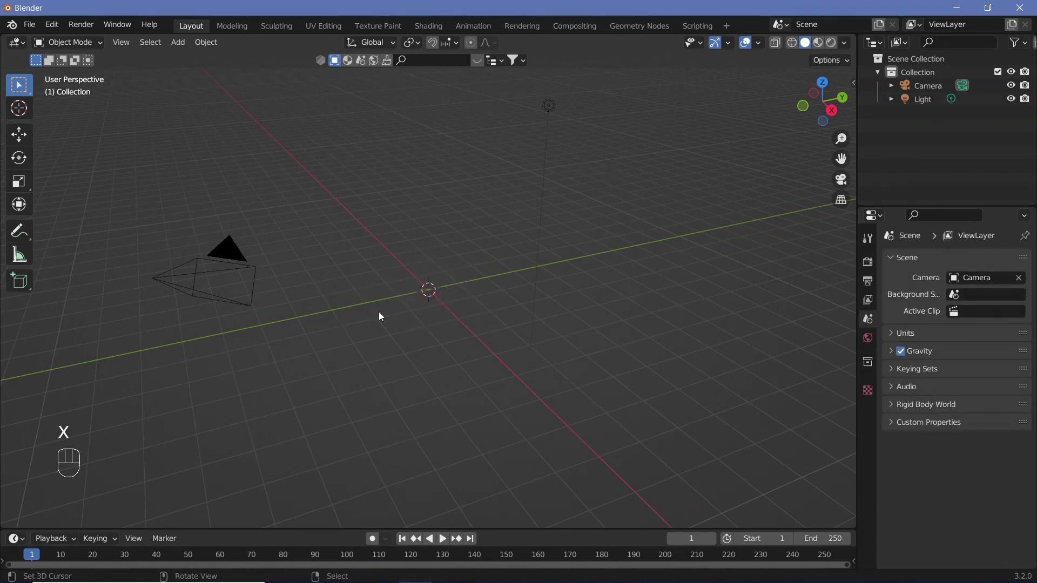
middle_drag(378, 312, 471, 308)
- Add a UV sphere and zoom in to frame it
key(shift+a)
mouse_move(452, 299)
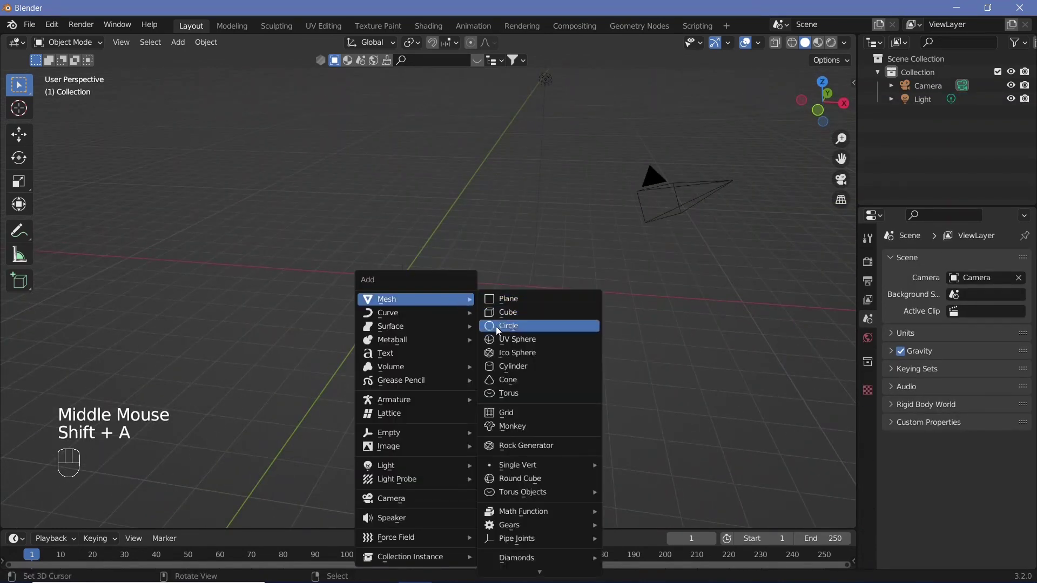
click(495, 339)
scroll(413, 300, up, 3)
shift+middle_drag(408, 268, 446, 310)
shift+scroll(446, 310, up, 1)
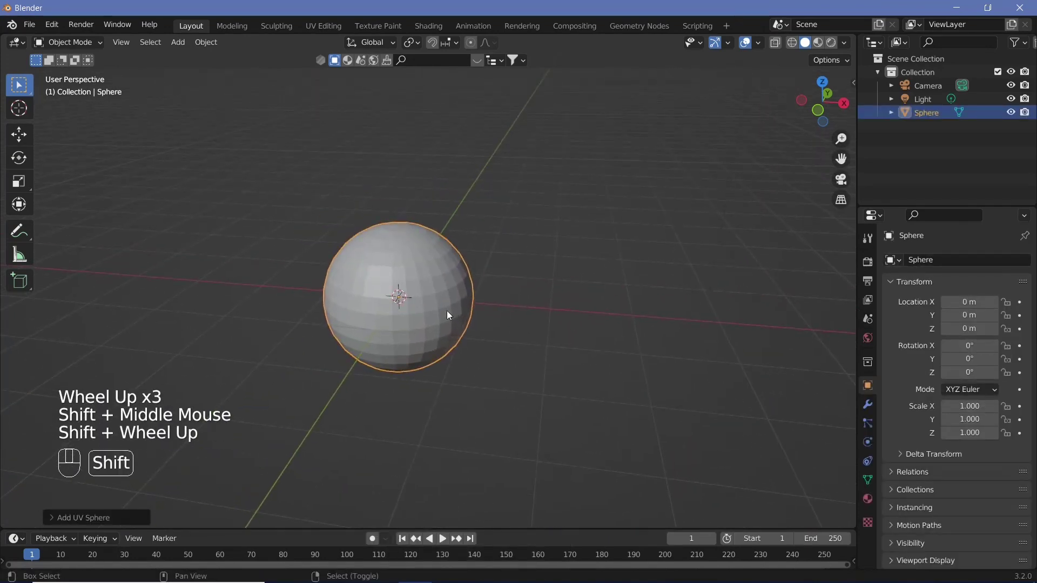
scroll(456, 303, up, 1)
- Put the sphere in Edit Mode and view it from the Top viewpoint
key(Tab)
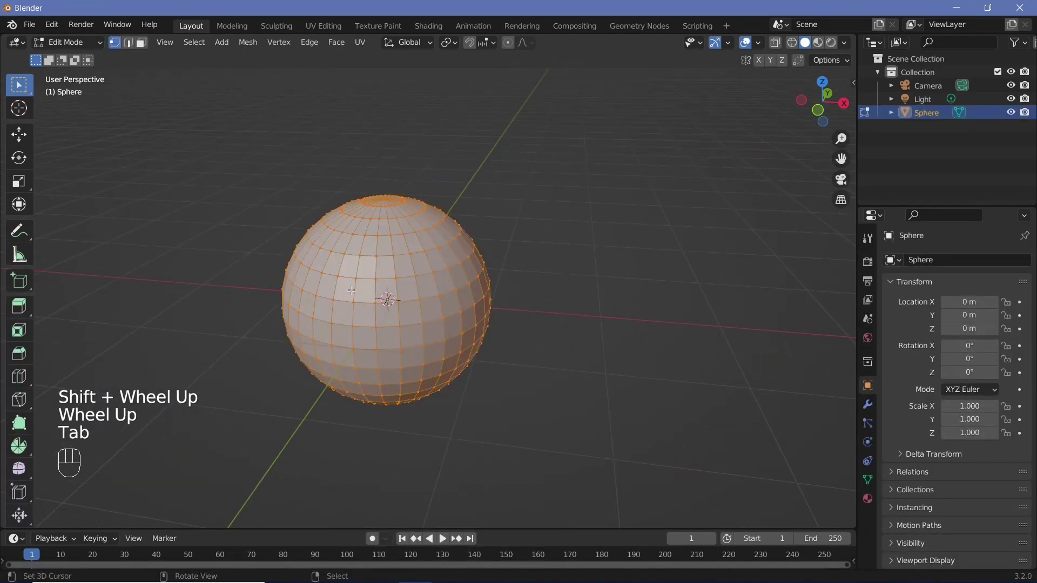
click(85, 41)
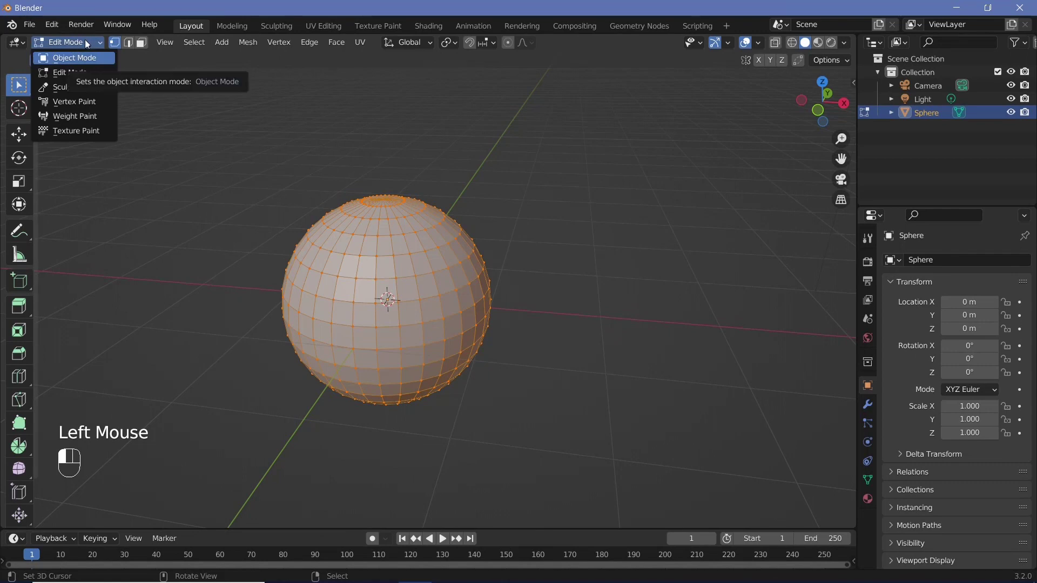
click(85, 41)
key(KP_7)
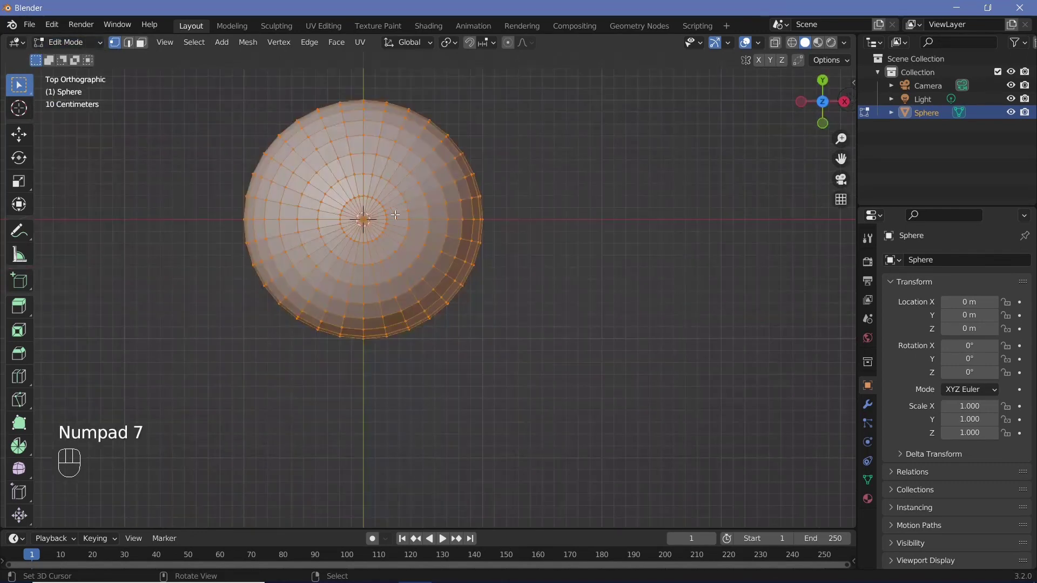
shift+middle_drag(396, 215, 472, 276)
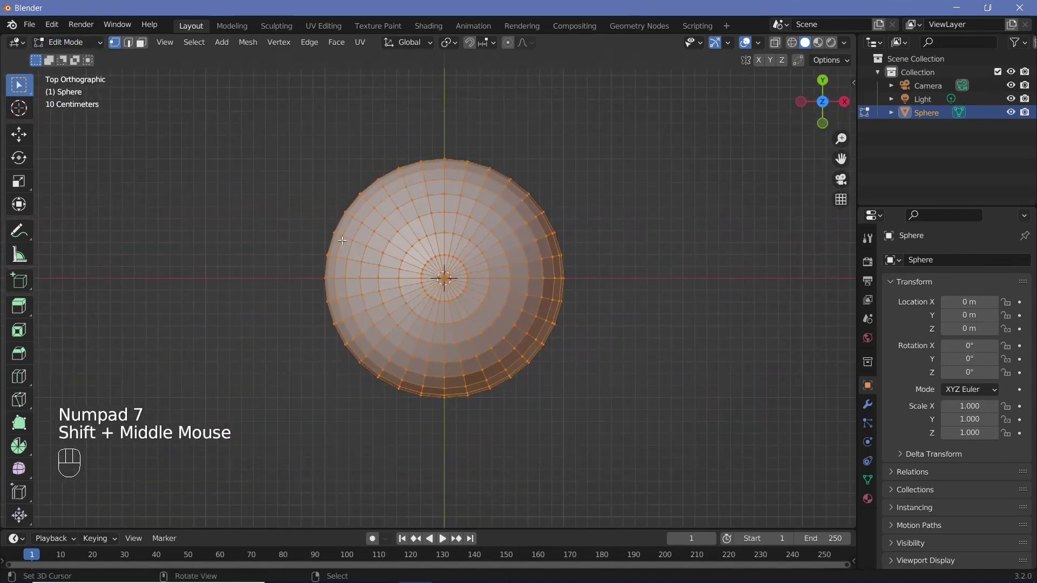
click(168, 43)
mouse_move(220, 199)
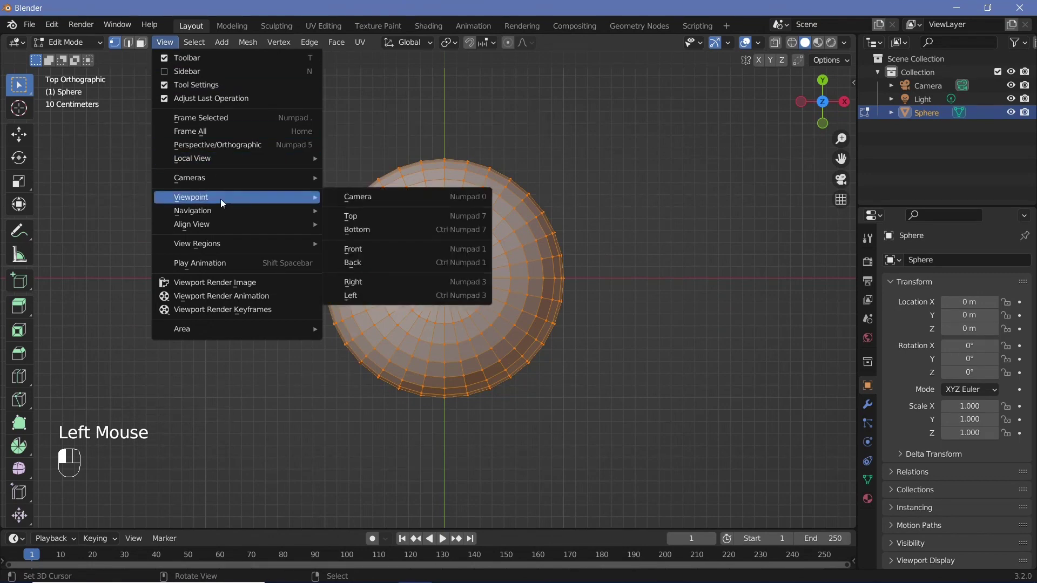
click(358, 217)
scroll(449, 285, up, 2)
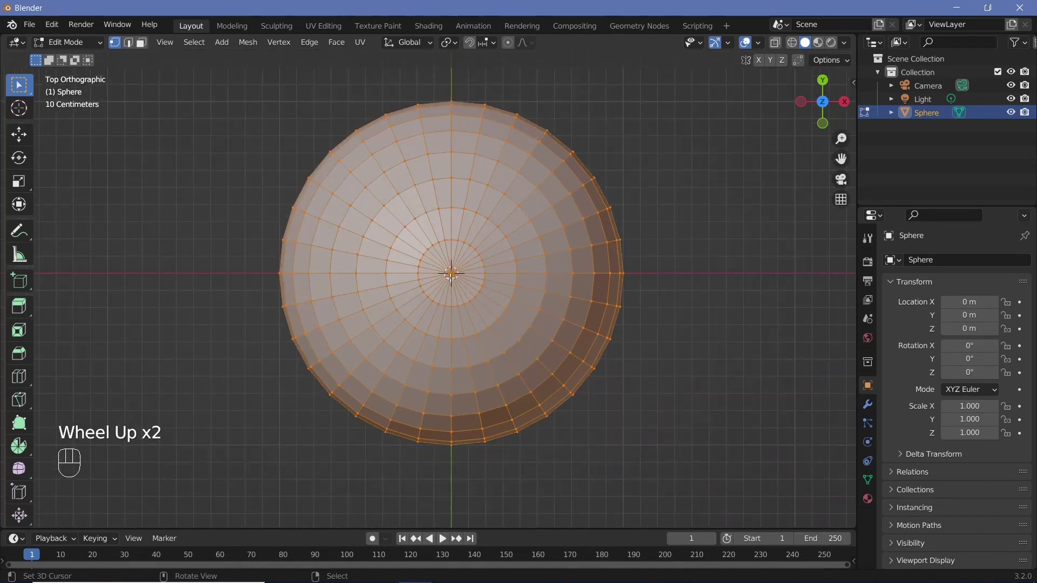
- Select only the top pole vertex and turn on proportional editing
right_click(451, 274)
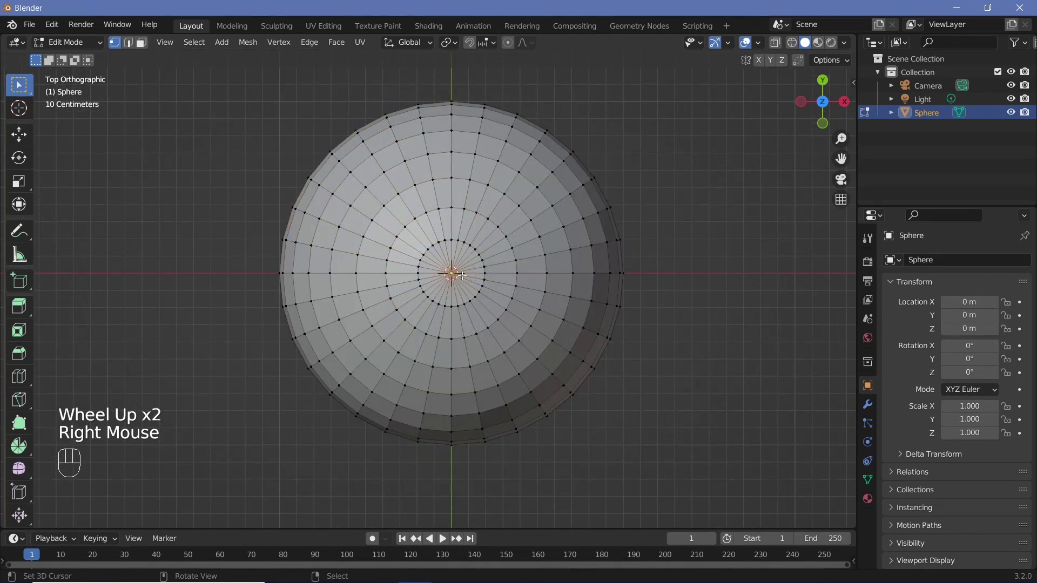
key(o)
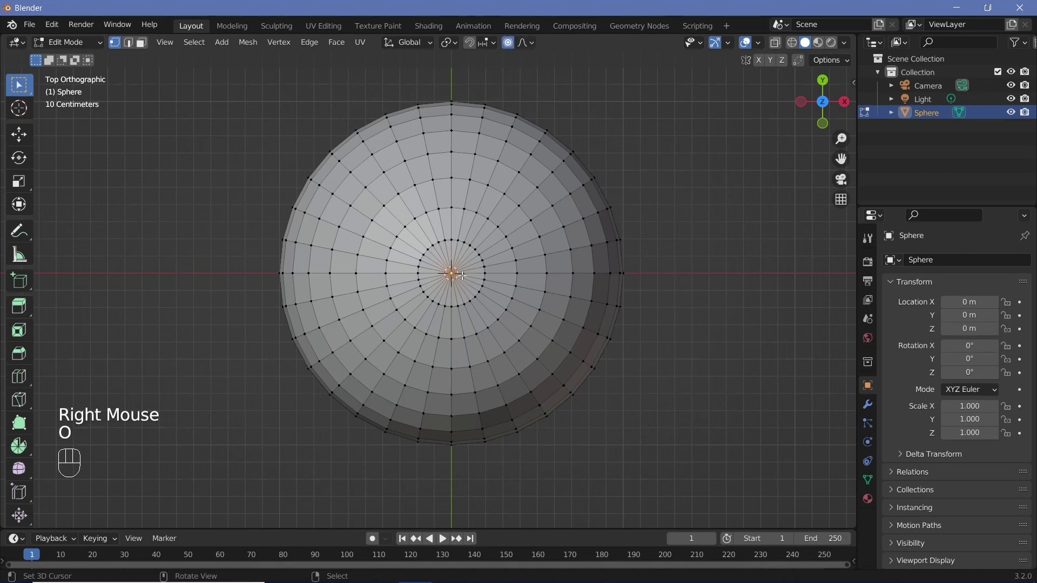
double_click(511, 47)
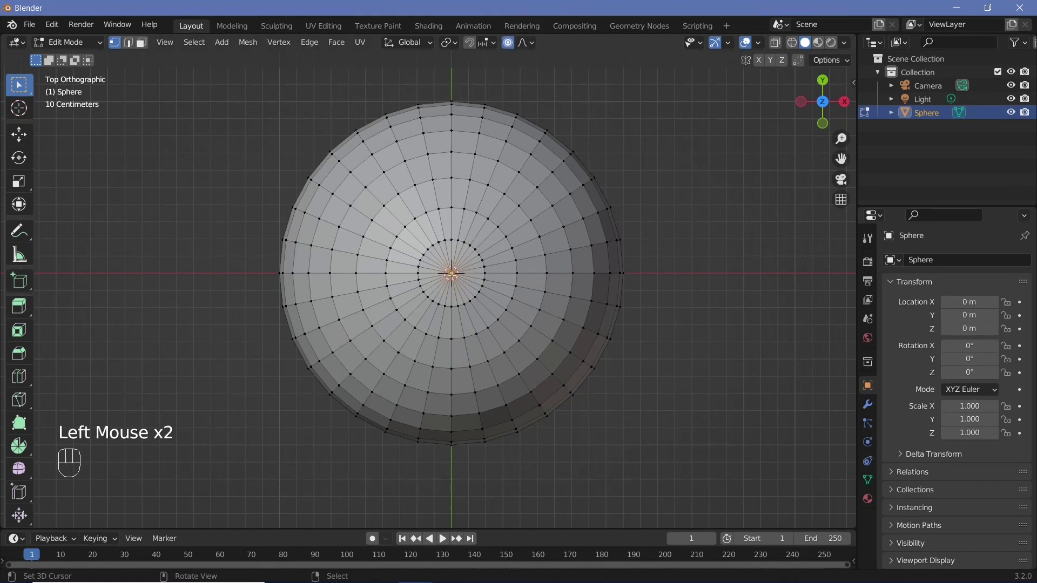
- Rotate the top pole 90° with an enlarged proportional falloff
key(r)
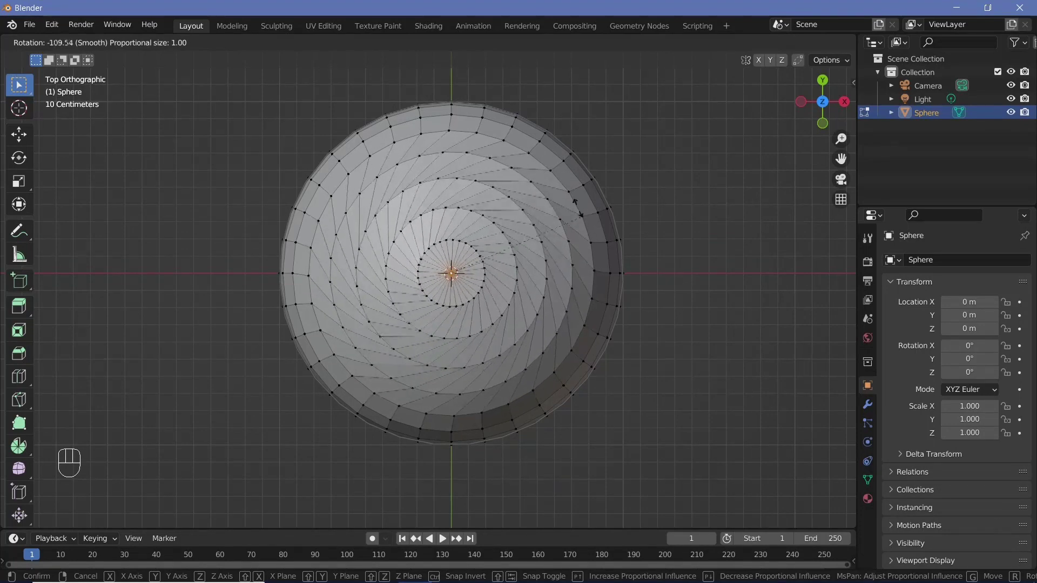
scroll(575, 200, down, 5)
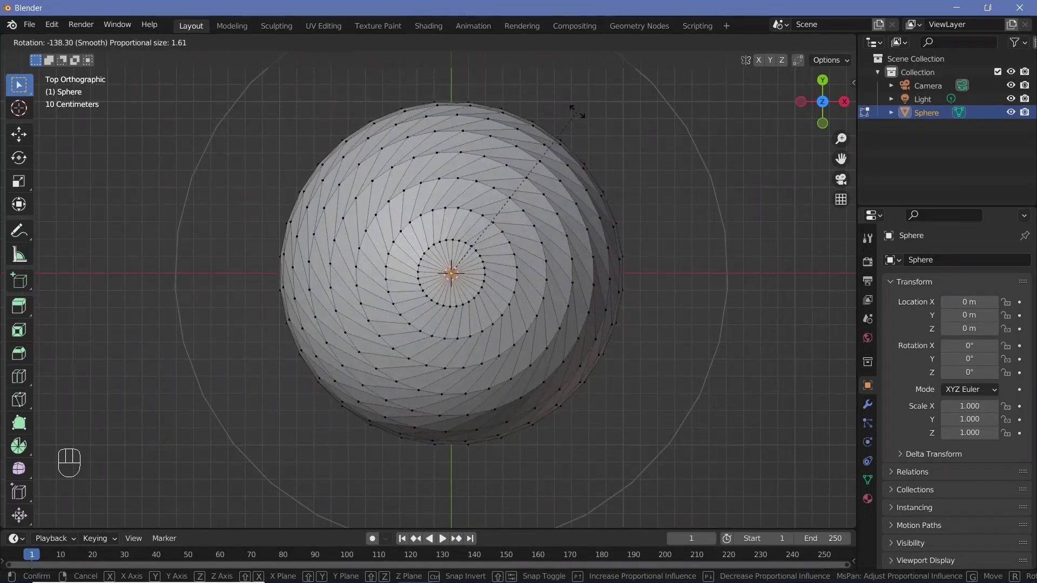
text(90)
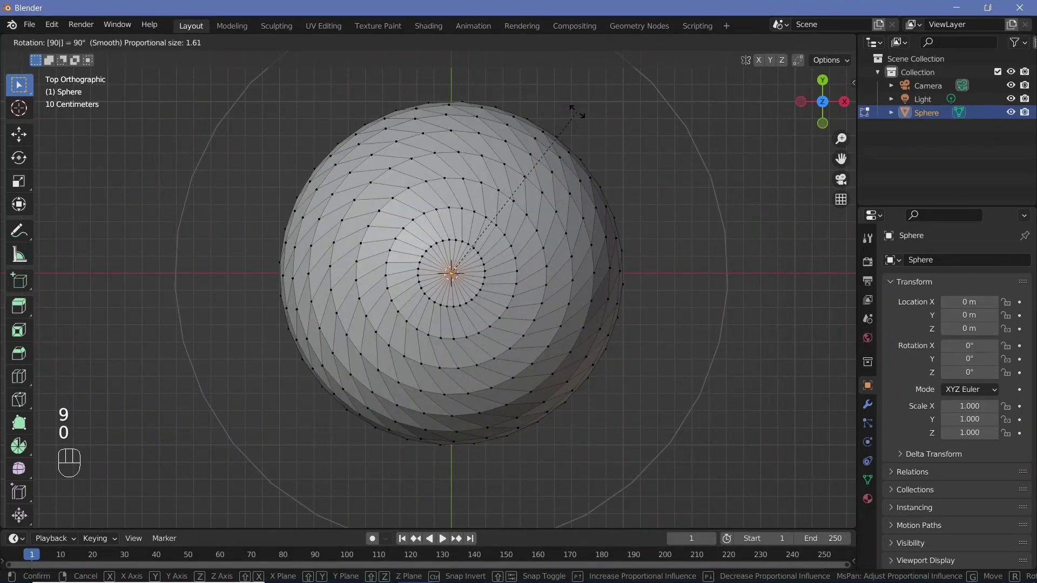
key(Return)
- From below, select the bottom pole vertex and rotate it 90° too
key(ctrl+KP_7)
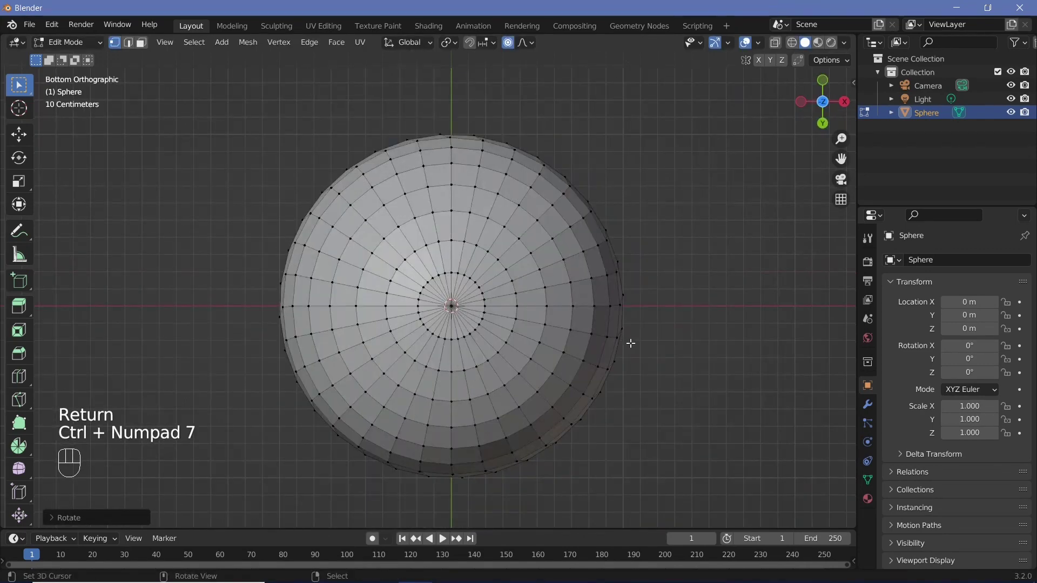
right_click(451, 307)
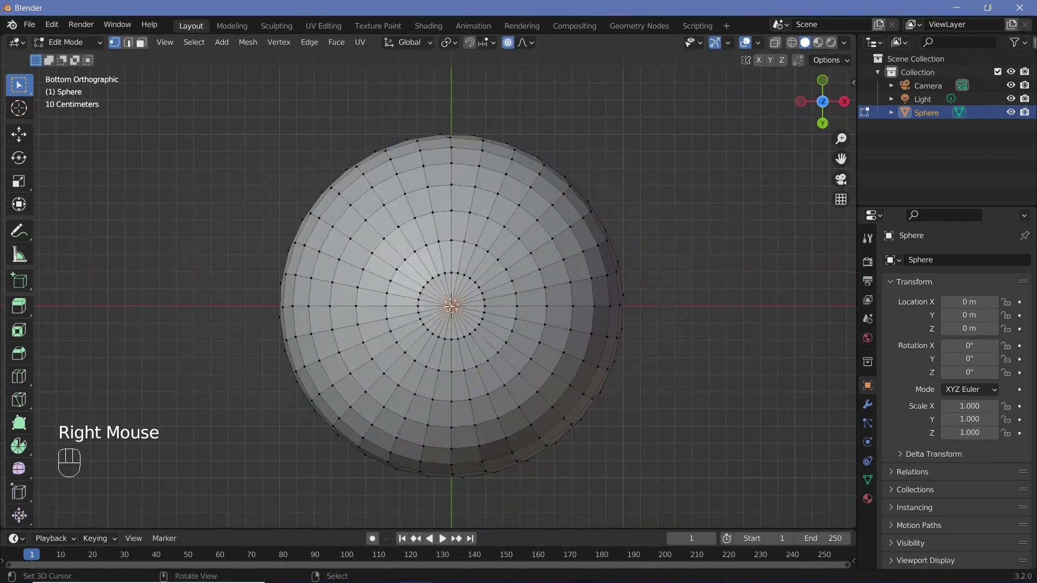
text(r90)
key(Return)
middle_drag(451, 306, 523, 256)
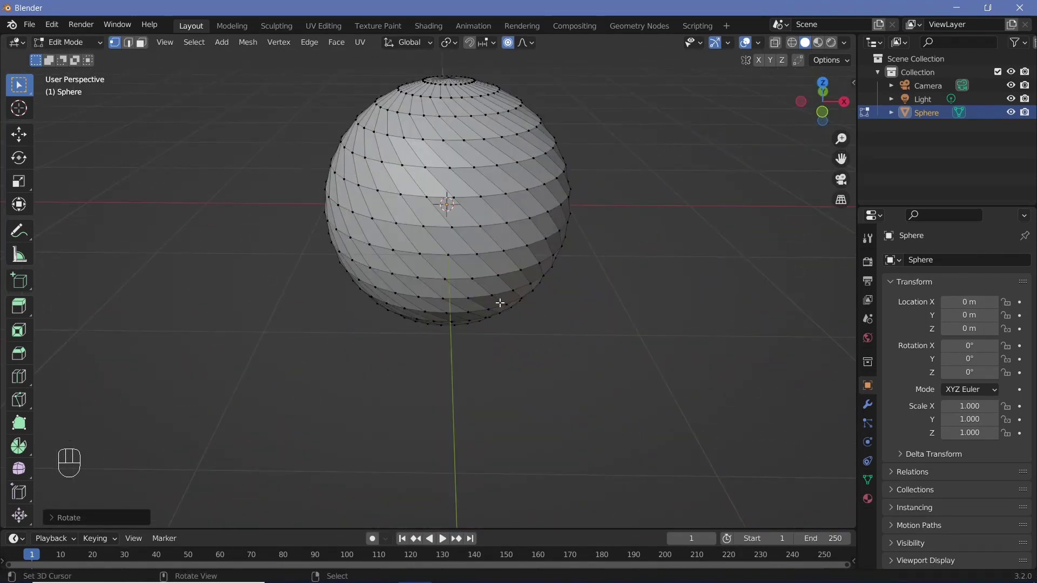
- Return to top view, zoom in and switch to edge select mode
key(KP_7)
shift+middle_drag(537, 185, 493, 439)
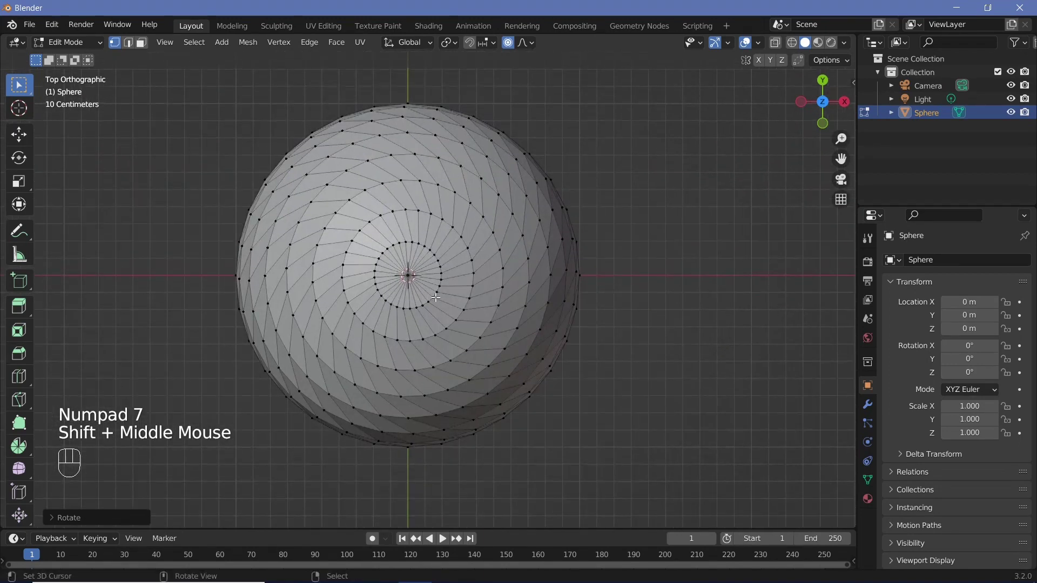
scroll(436, 297, up, 3)
click(129, 42)
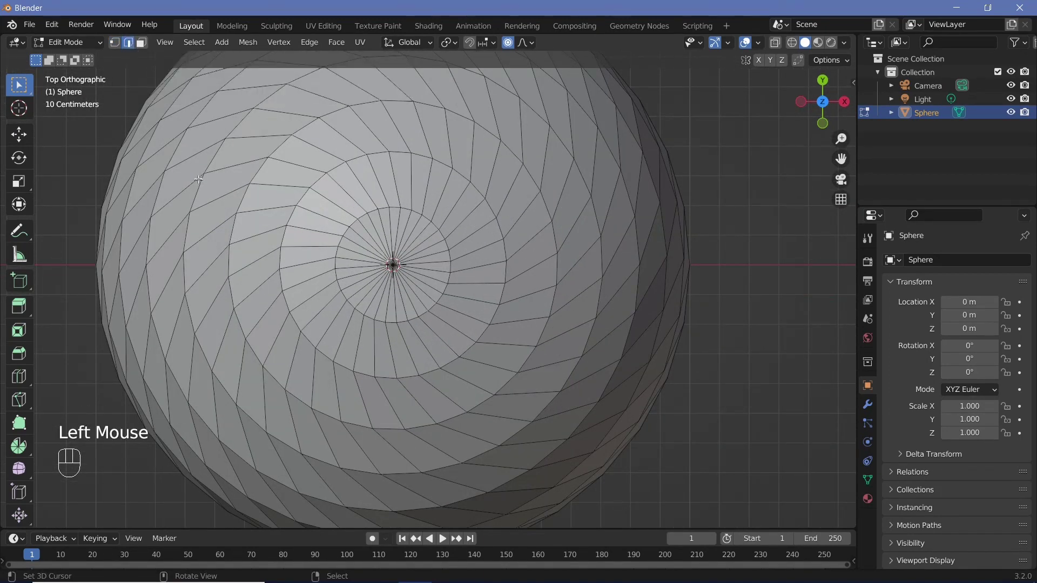
key(2)
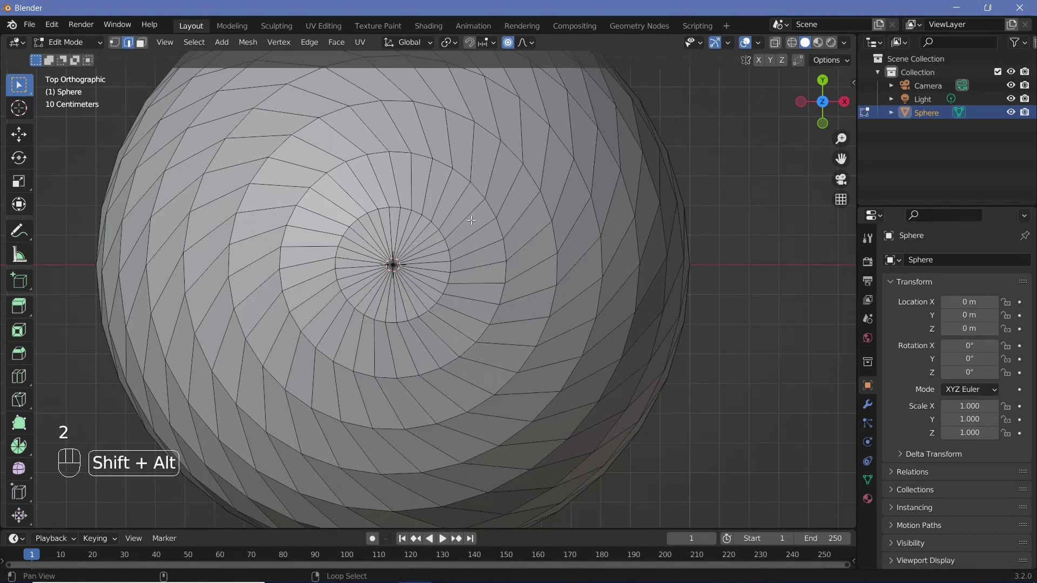
- Add every other spiral edge loop around the sphere to the selection
alt+shift+right_click(472, 221)
alt+shift+right_click(420, 199)
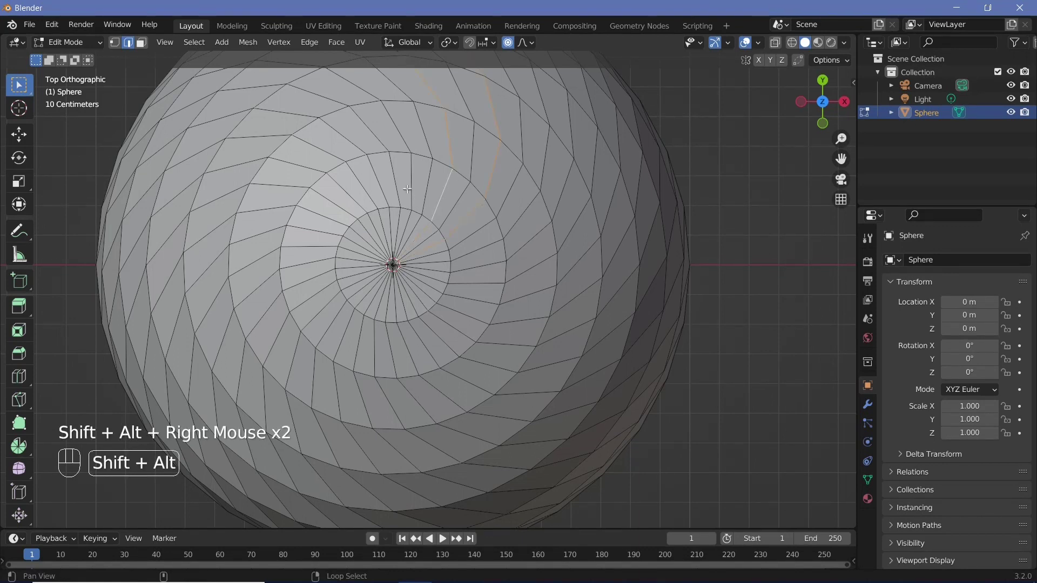
alt+shift+right_click(395, 189)
alt+shift+right_click(378, 186)
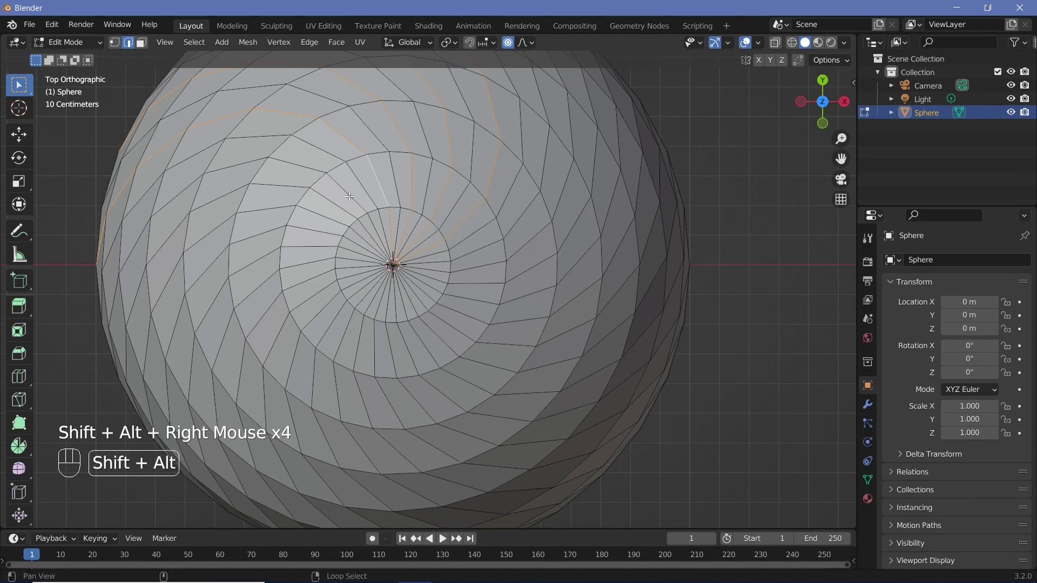
alt+shift+right_click(318, 187)
alt+shift+right_click(318, 246)
alt+shift+right_click(322, 267)
alt+shift+right_click(324, 307)
alt+shift+right_click(355, 299)
alt+shift+right_click(384, 291)
alt+shift+right_click(416, 285)
alt+shift+right_click(446, 278)
alt+shift+right_click(476, 270)
alt+shift+right_click(507, 262)
alt+shift+right_click(537, 255)
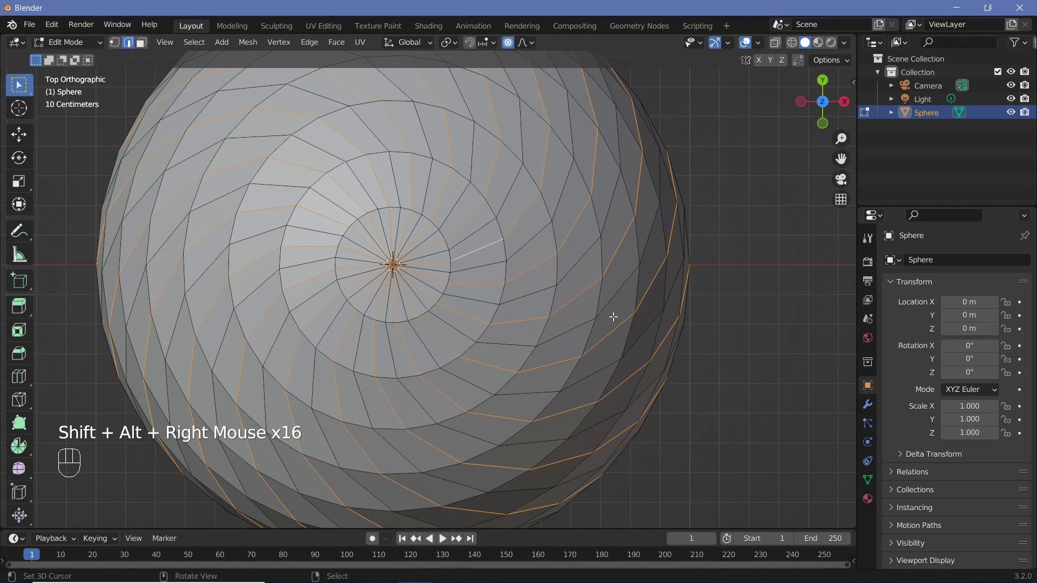
- Bevel the selected spiral edge loops into narrow strips, fine-tuning the width with Shift
key(ctrl+b)
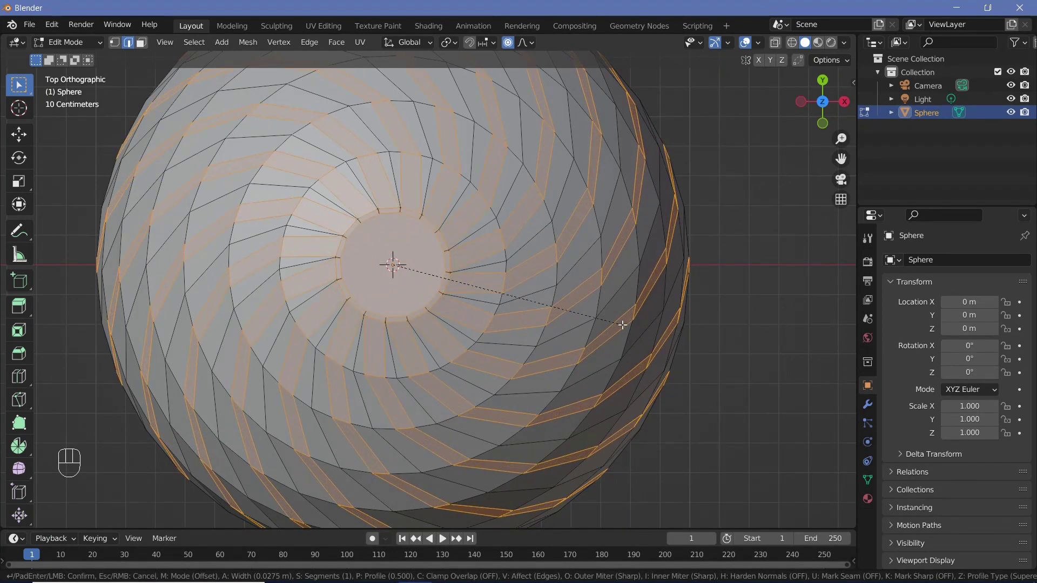
key(shift)
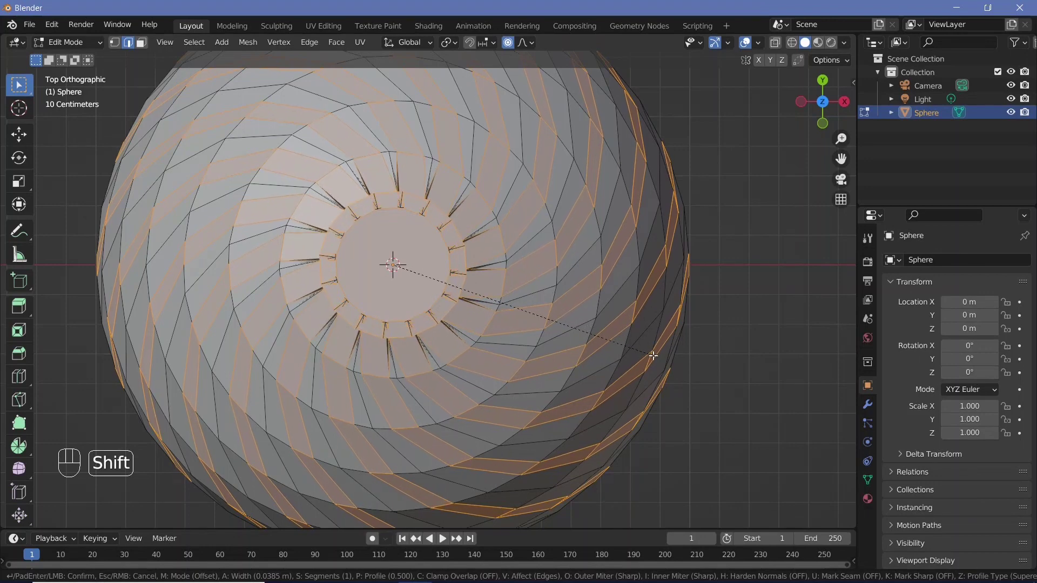
shift+click(620, 339)
middle_drag(619, 339, 544, 308)
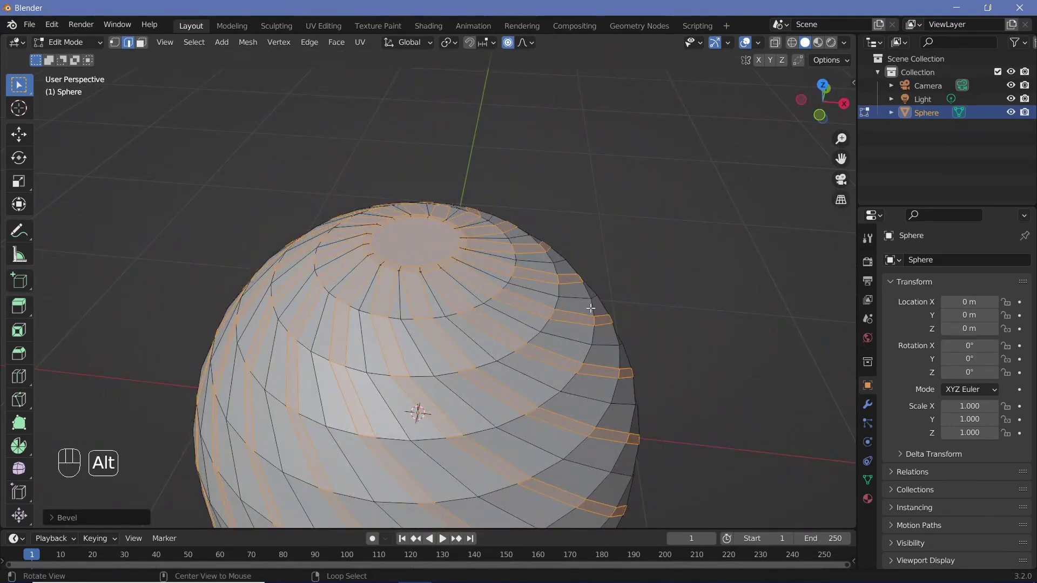
- Extrude the bevelled strips along their normals into raised spiral ribs
key(alt+e)
click(551, 308)
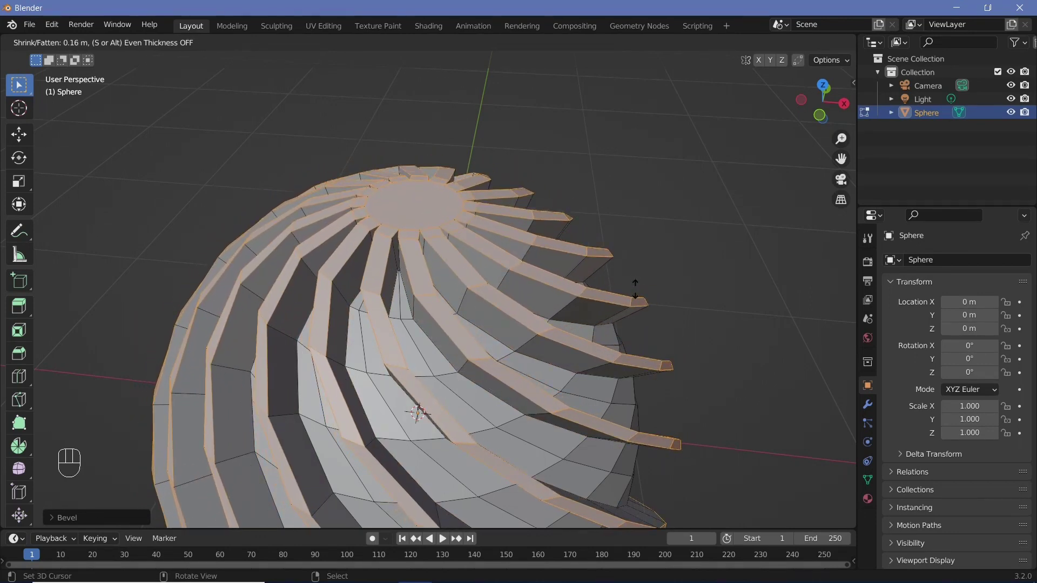
click(635, 288)
scroll(562, 380, down, 2)
middle_drag(556, 382, 769, 411)
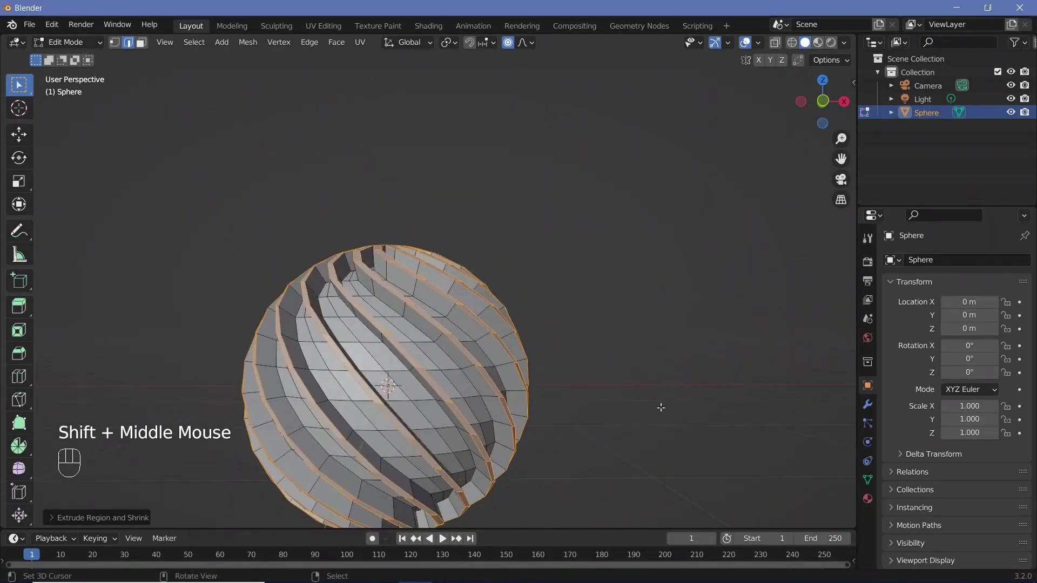
- In Object Mode, add a Subdivision Surface modifier with viewport and render levels 3
key(Tab)
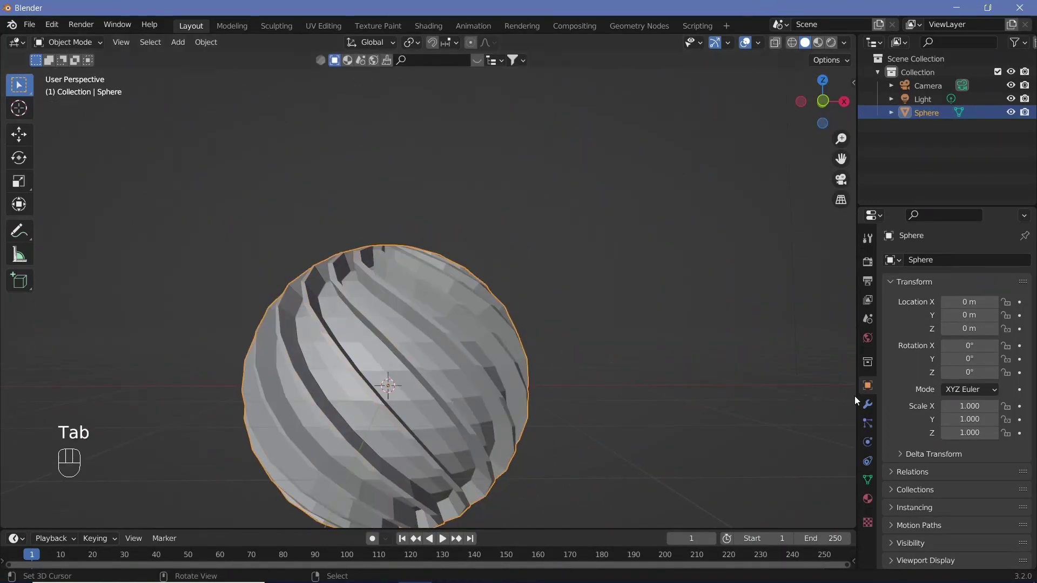
click(867, 404)
click(912, 260)
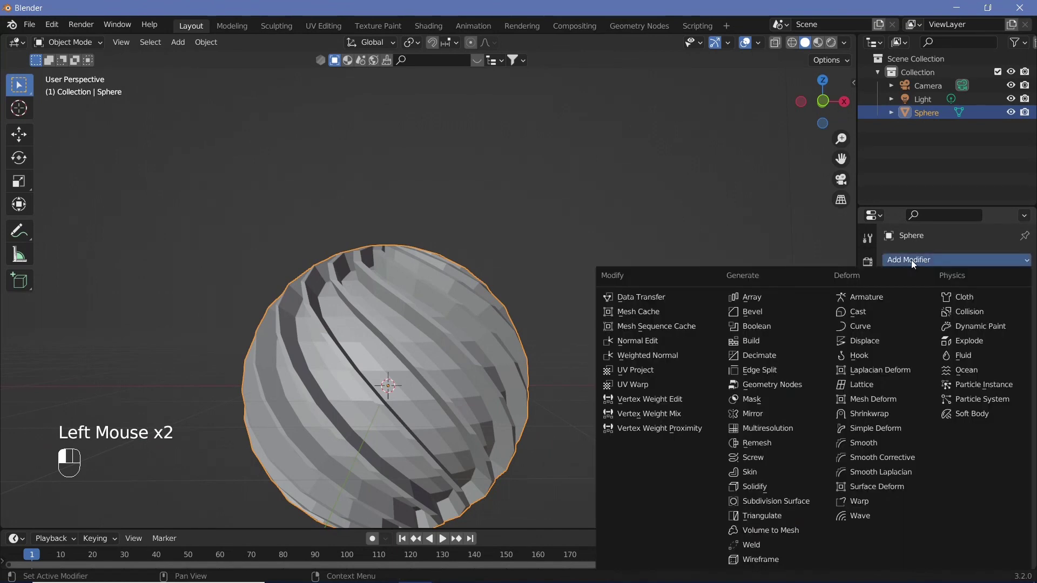
click(786, 502)
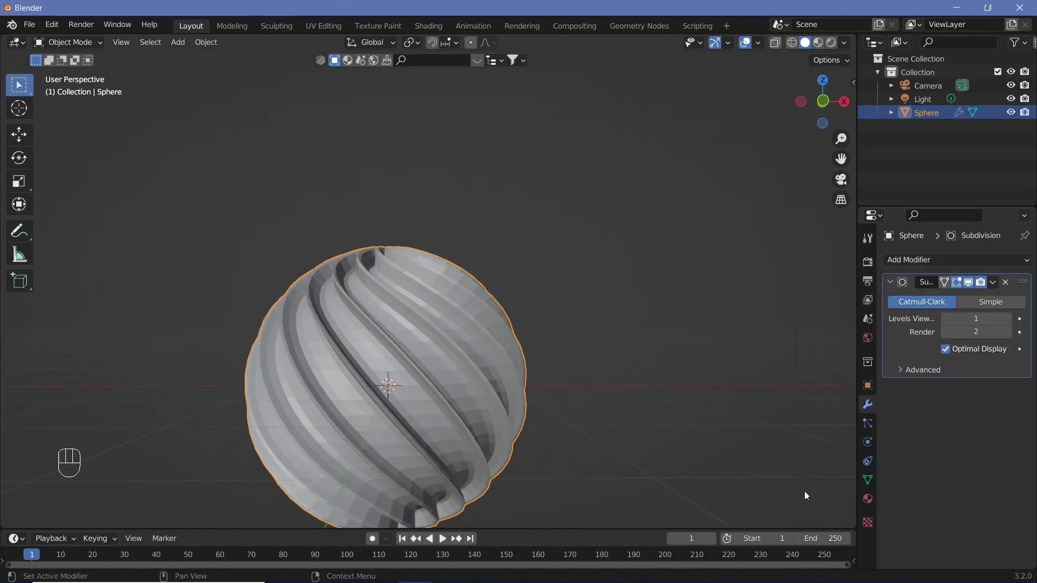
double_click(1008, 319)
double_click(1008, 332)
click(946, 332)
- Apply Shade Smooth to the ribbed sphere
click(207, 42)
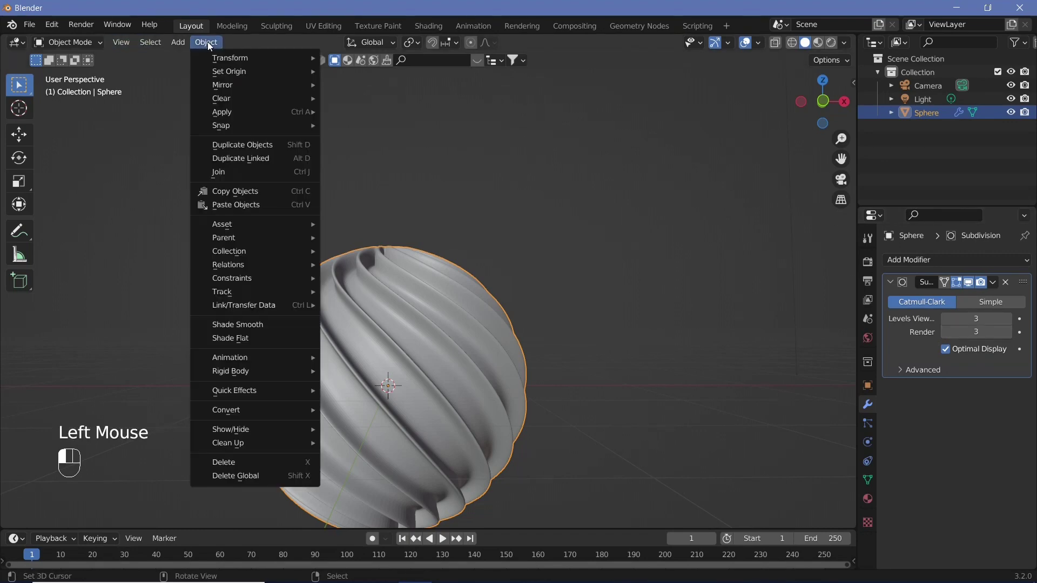
click(259, 323)
middle_drag(258, 323, 527, 384)
scroll(491, 342, down, 2)
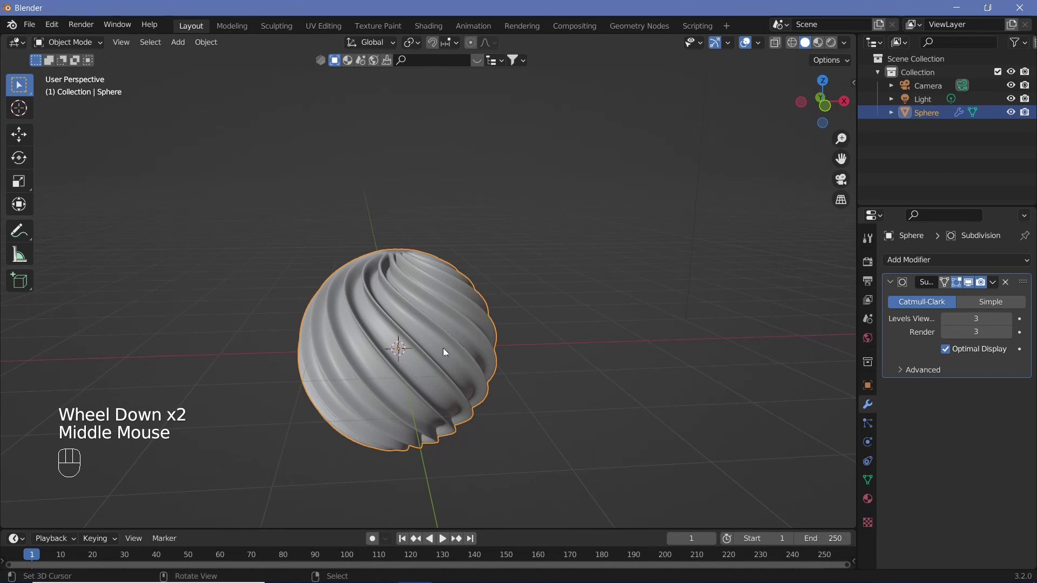
middle_drag(444, 352, 548, 355)
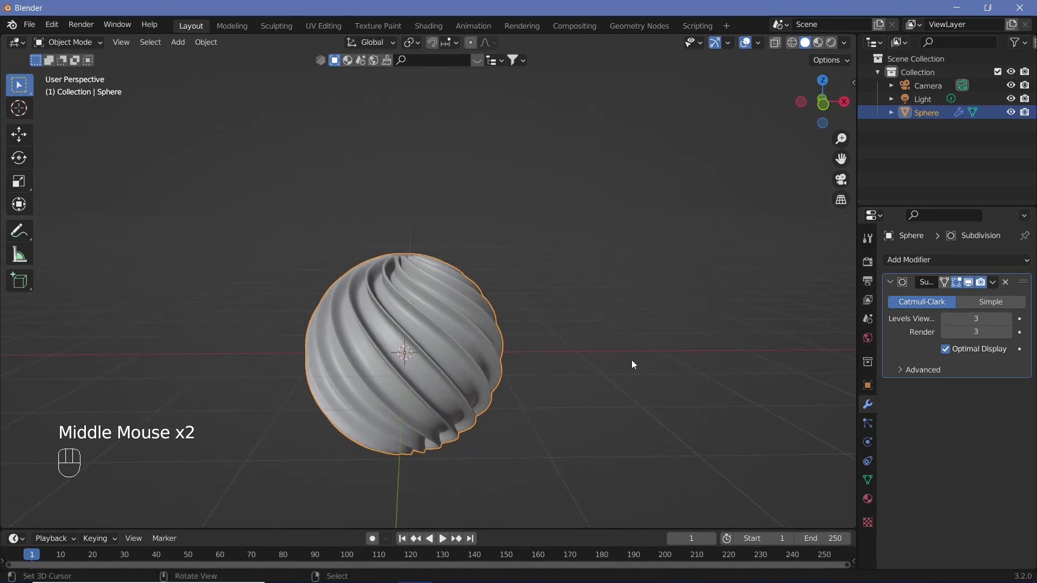
- Move the ribbed sphere -2 m along X with grid snapping
key(g)
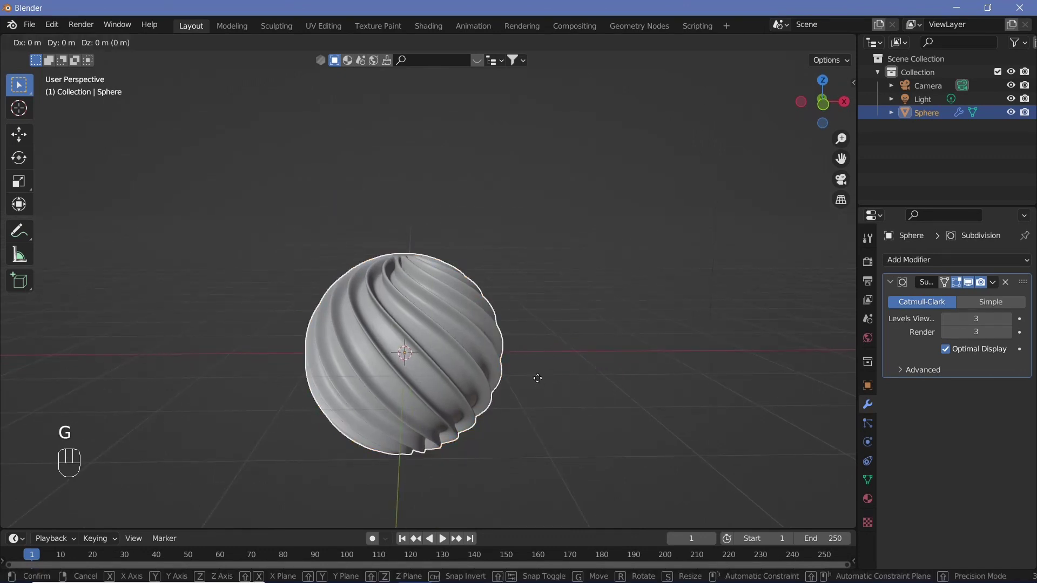
key(x)
key(ctrl)
ctrl+click(459, 370)
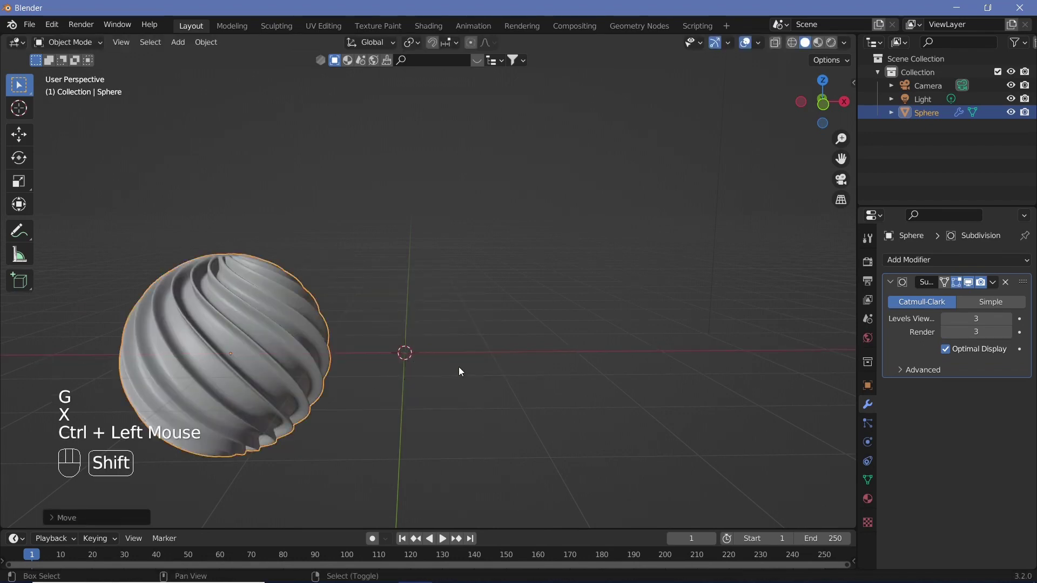
- Duplicate the sphere and place the copy to its right along X
key(shift+d)
key(x)
key(ctrl)
ctrl+click(630, 396)
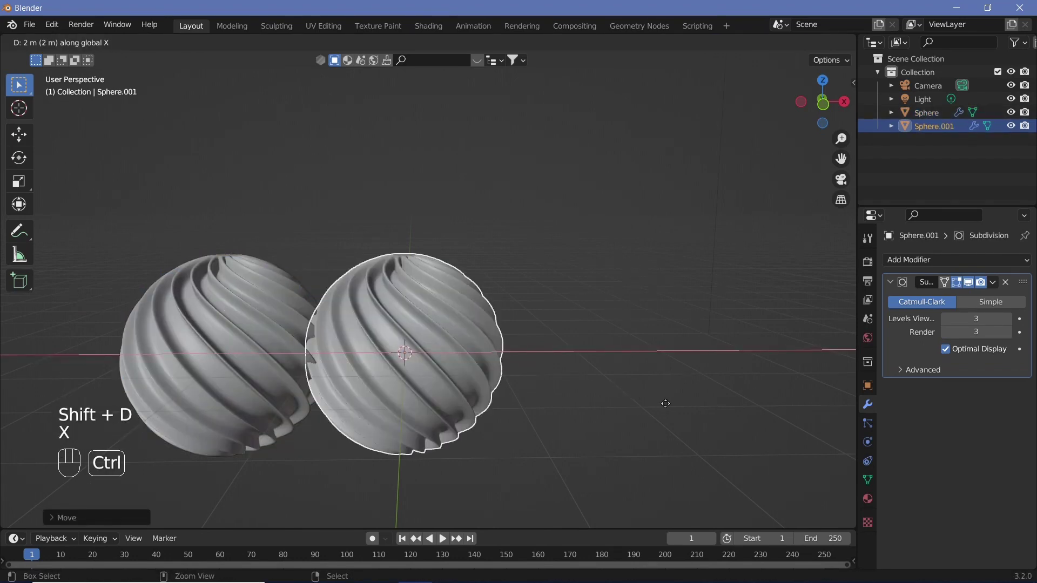
ctrl+click(523, 381)
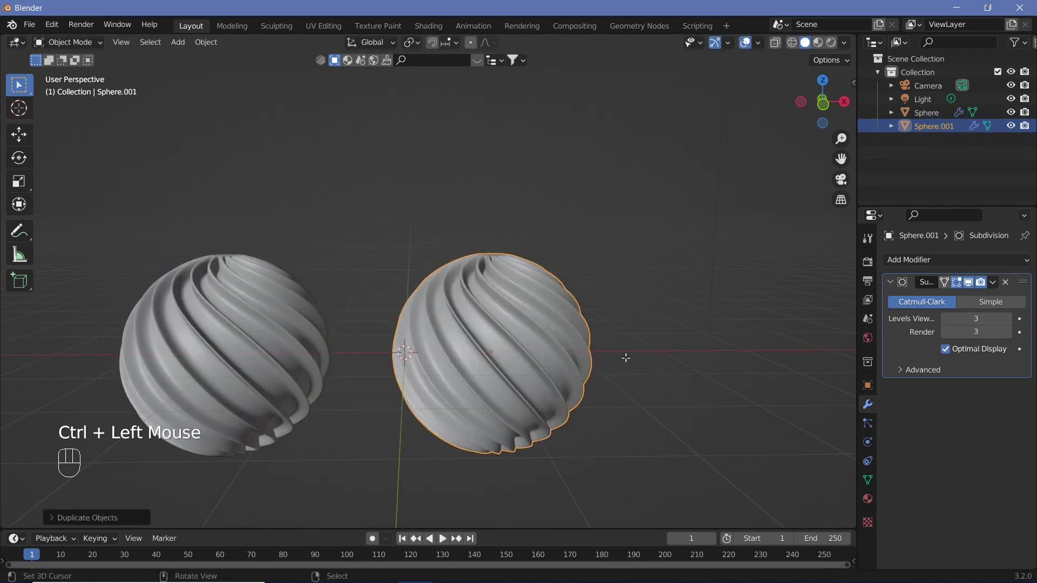
- Scale the duplicate's mesh down to about 0.92 with proportional editing
key(Tab)
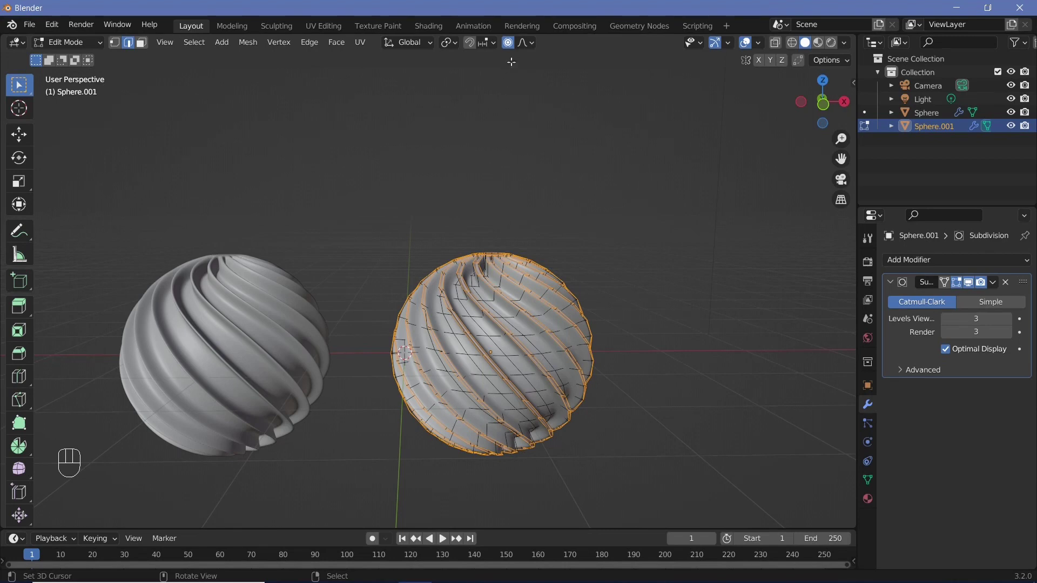
click(509, 43)
key(s)
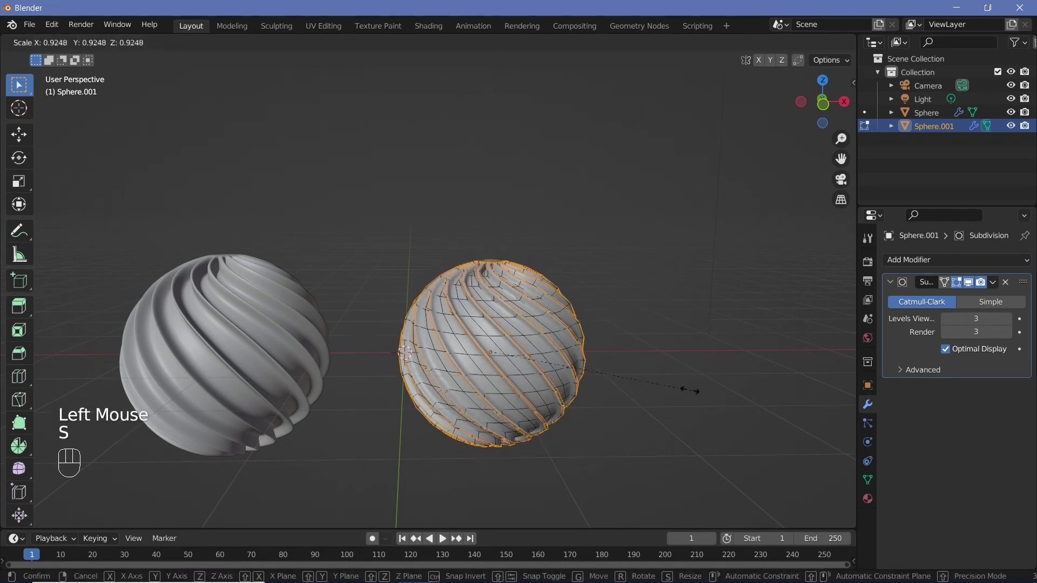
click(589, 394)
key(Tab)
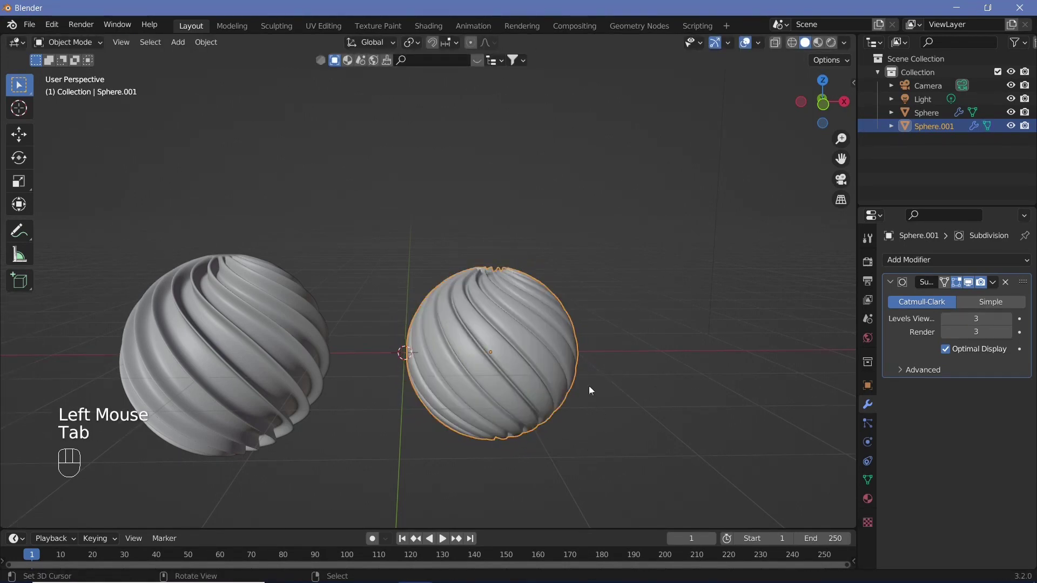
- Select both ribbed spheres and move them -6 m along X
middle_drag(532, 364, 297, 367)
scroll(296, 367, up, 1)
scroll(297, 367, down, 1)
shift+right_click(284, 365)
scroll(533, 420, down, 2)
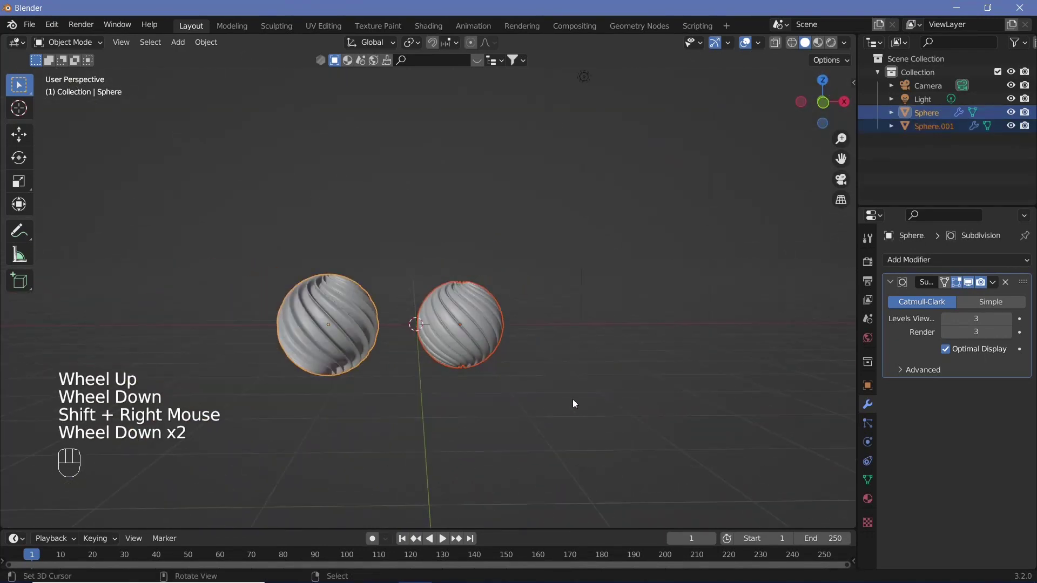
key(g)
key(x)
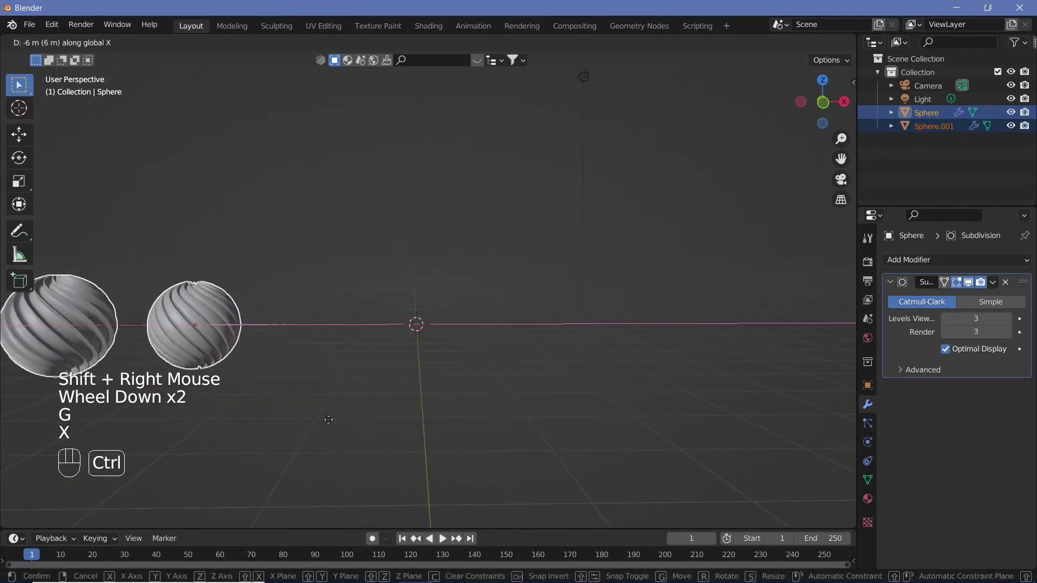
ctrl+click(374, 372)
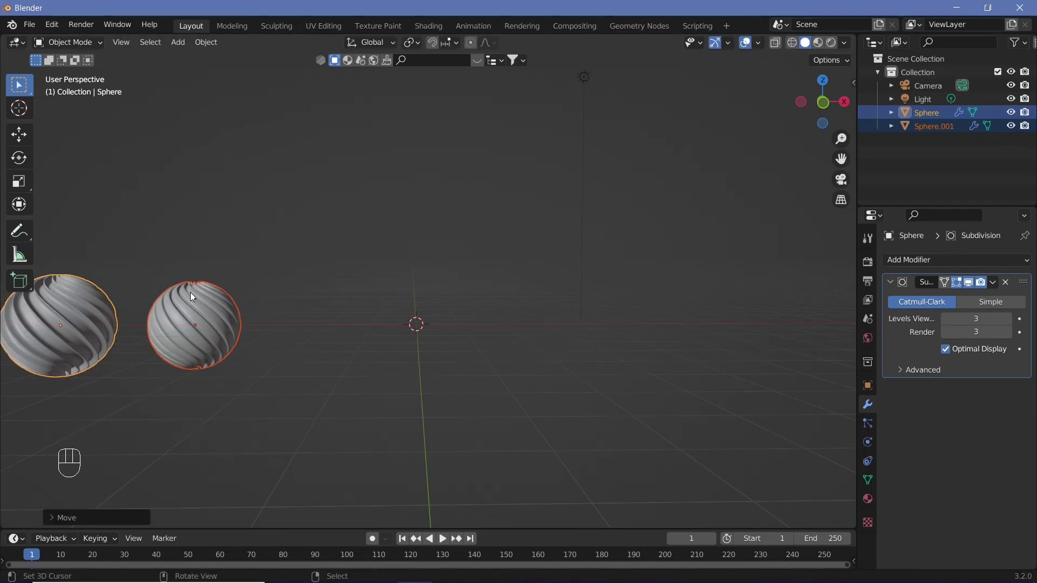
- Reframe the view and select only Sphere.001
scroll(183, 299, up, 3)
shift+middle_drag(184, 299, 638, 238)
scroll(483, 164, up, 2)
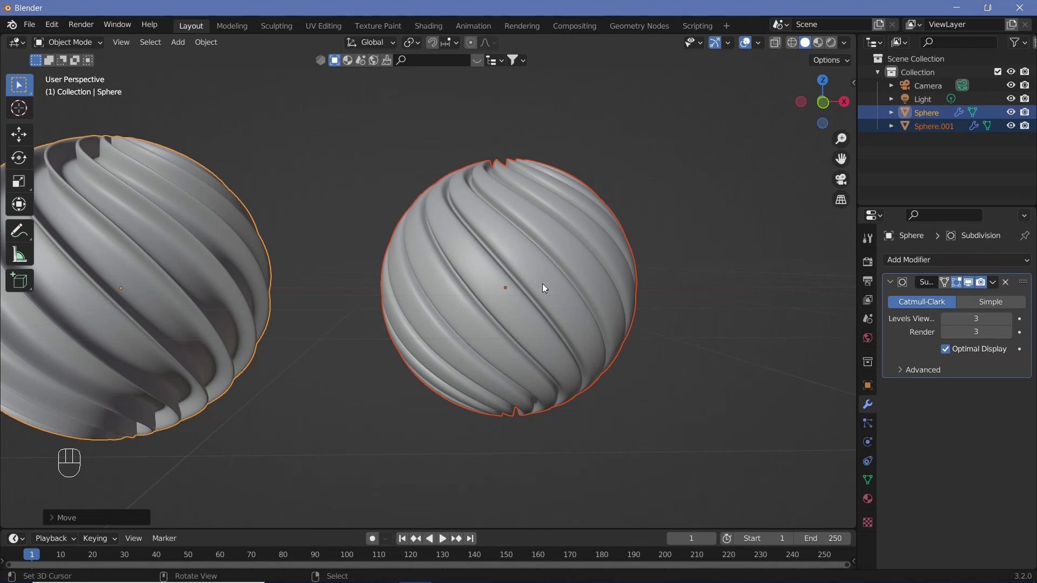
scroll(500, 169, down, 2)
shift+middle_drag(499, 169, 304, 331)
shift+middle_drag(566, 321, 410, 308)
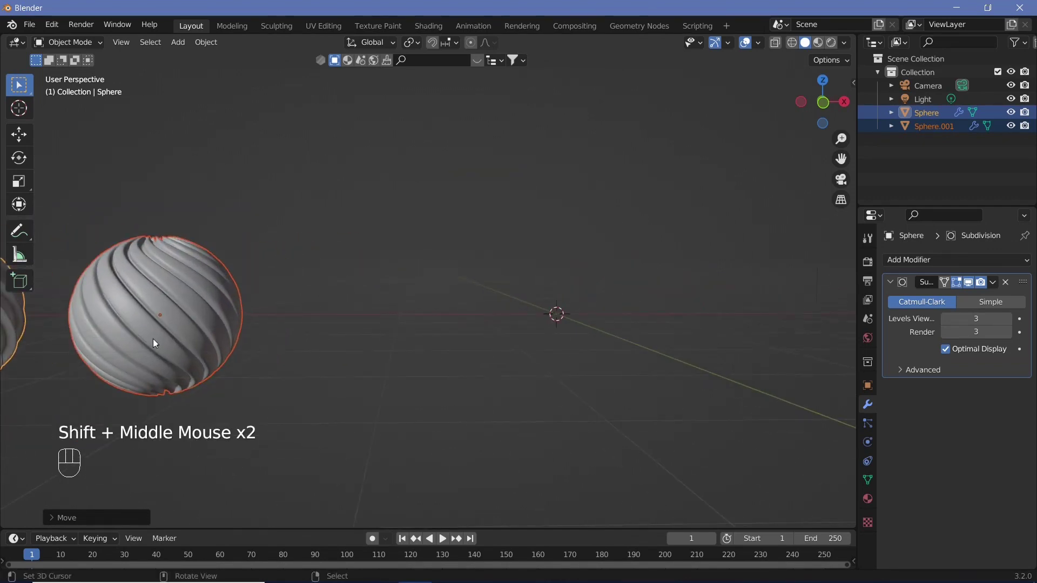
right_click(163, 314)
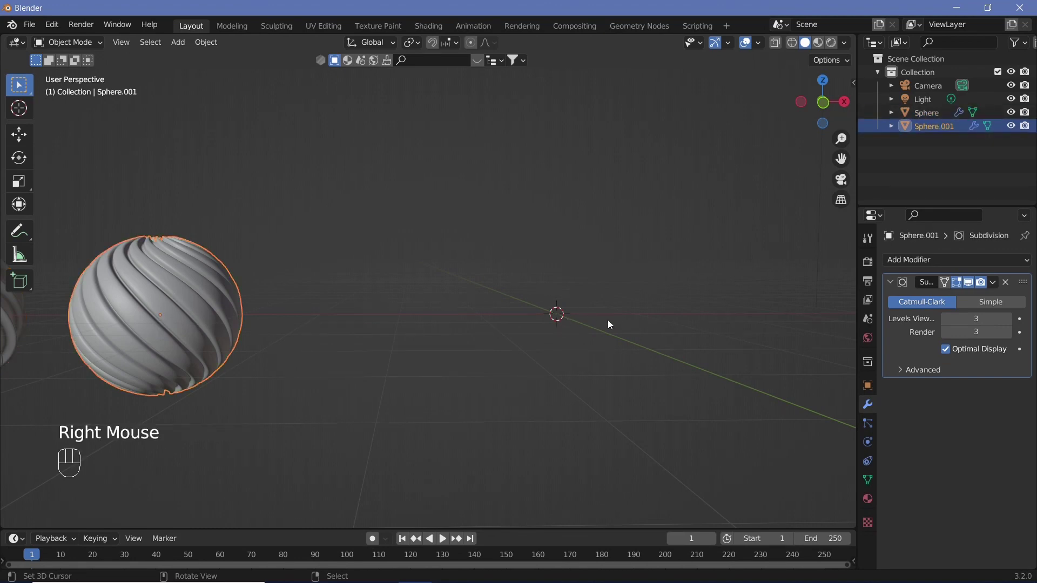
- Add a new UV sphere and view it from the top
shift+middle_drag(608, 320, 558, 340)
key(shift+a)
mouse_move(487, 309)
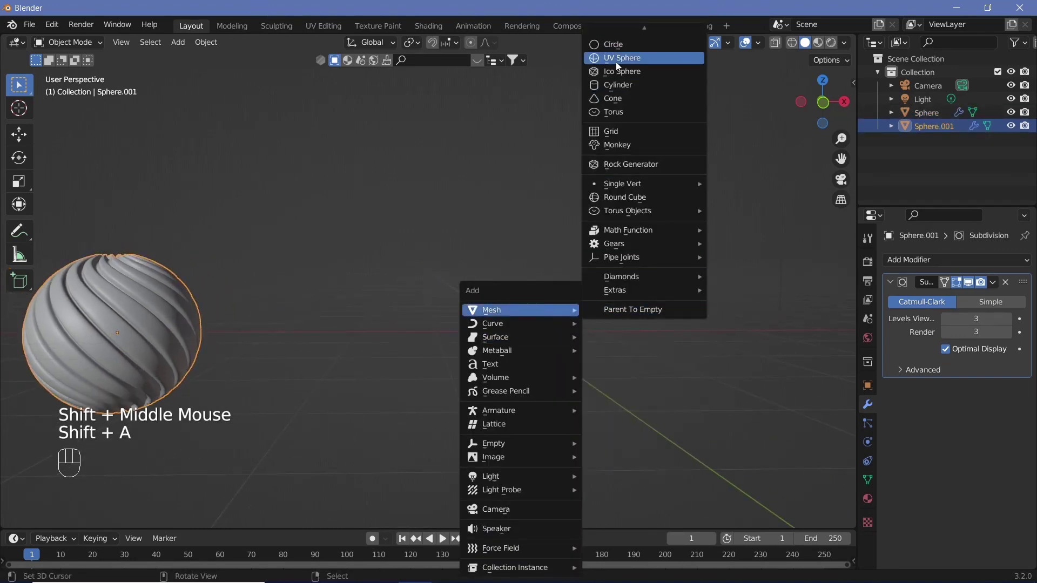
click(618, 68)
key(KP_7)
shift+middle_drag(589, 313, 485, 379)
scroll(485, 380, up, 2)
- In vertex mode, rotate the top pole 90° with proportional editing on
key(Tab)
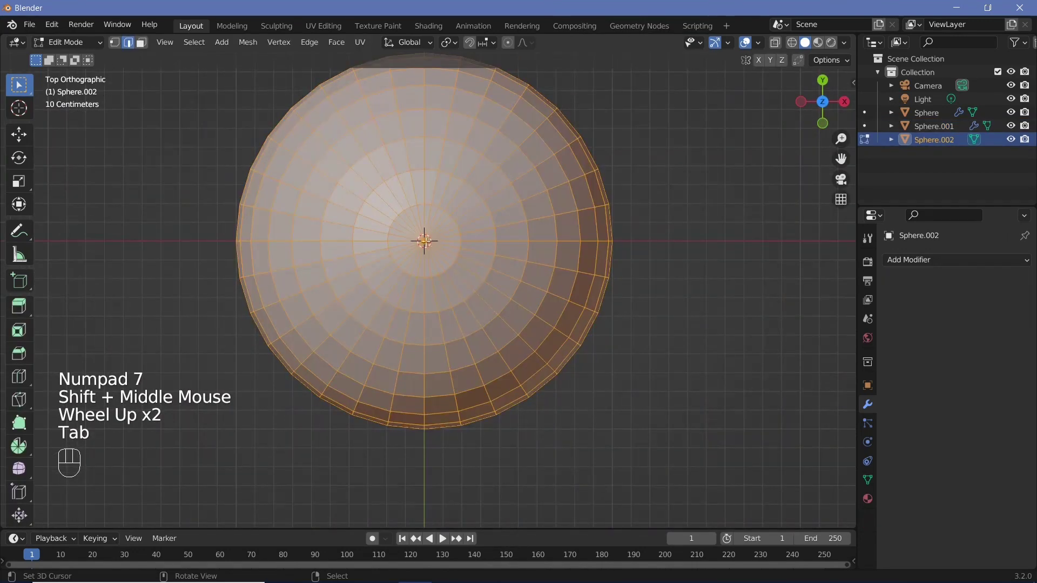
key(1)
right_click(426, 241)
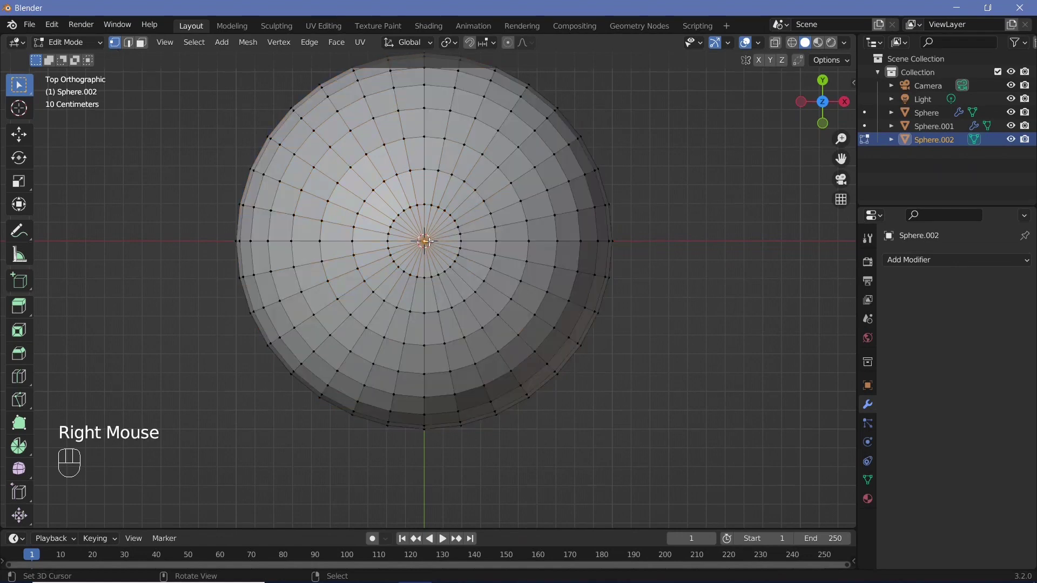
key(r)
click(508, 43)
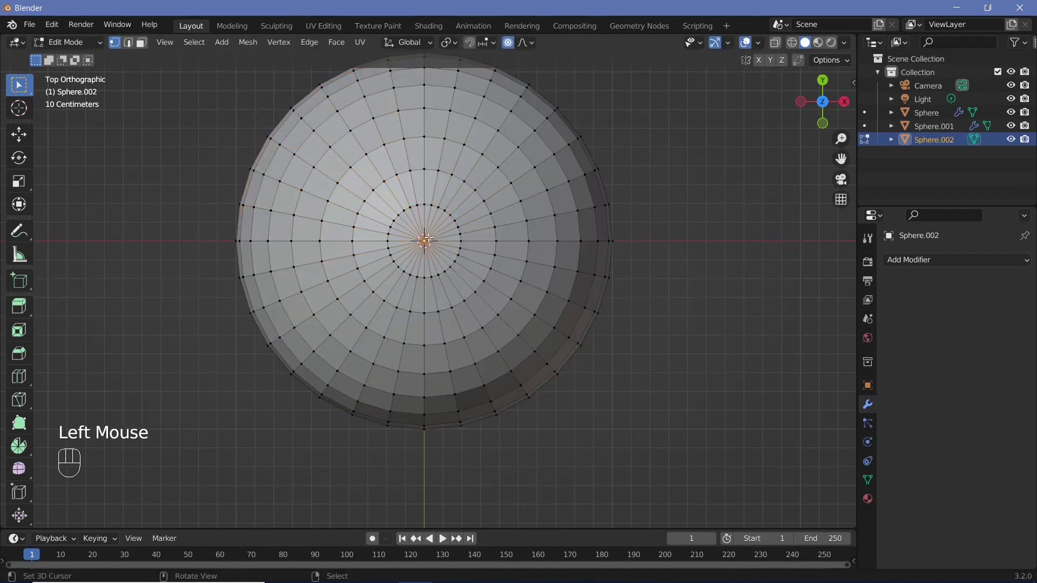
text(r90)
key(Return)
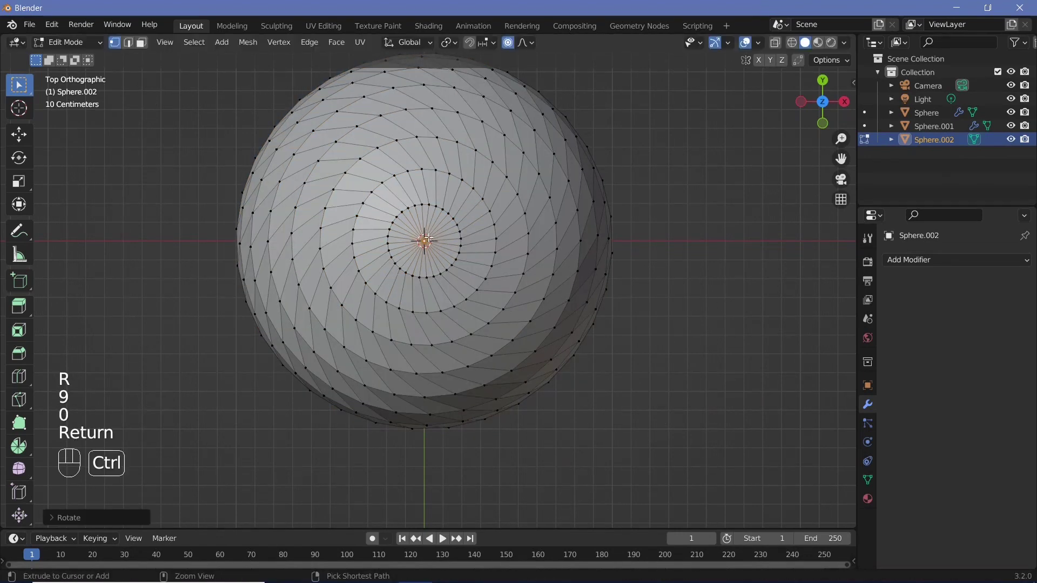
- From below, rotate the bottom pole vertex -90° to finish the spiral
key(ctrl+KP_7)
right_click(425, 339)
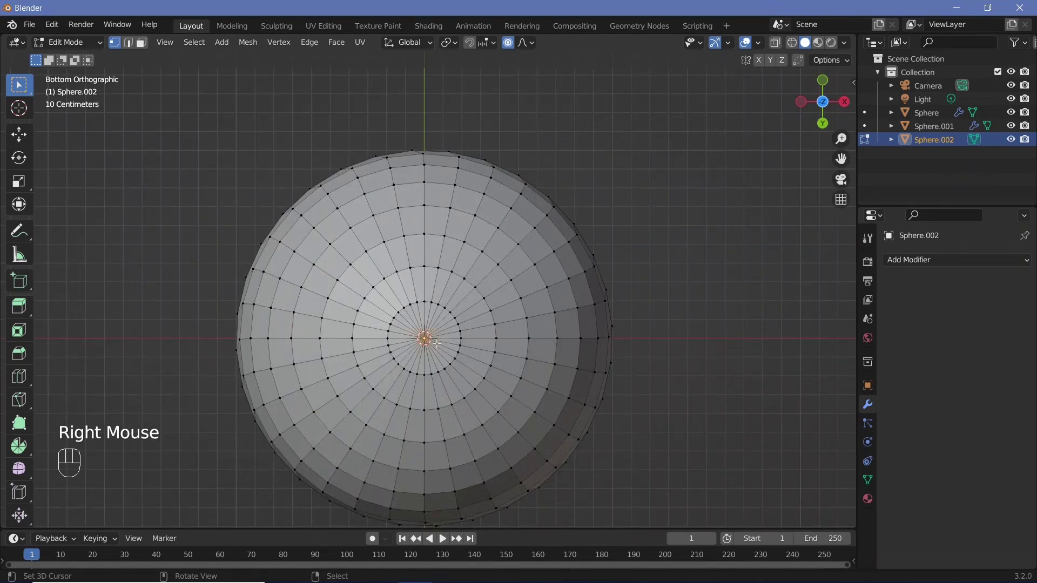
key(r)
key(minus)
key(9)
key(0)
key(Return)
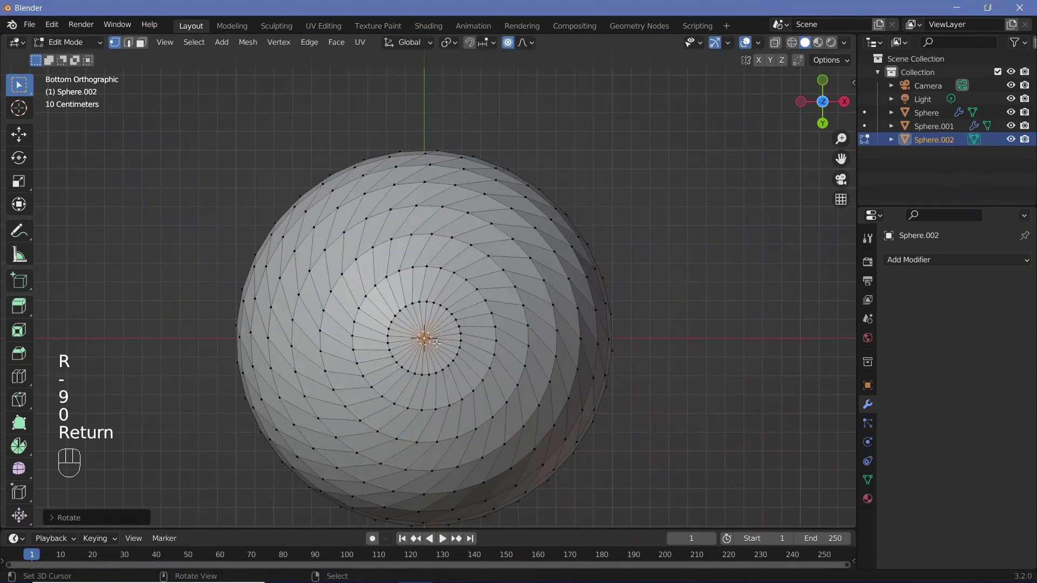
middle_drag(542, 259, 453, 186)
scroll(517, 426, down, 2)
scroll(442, 250, up, 2)
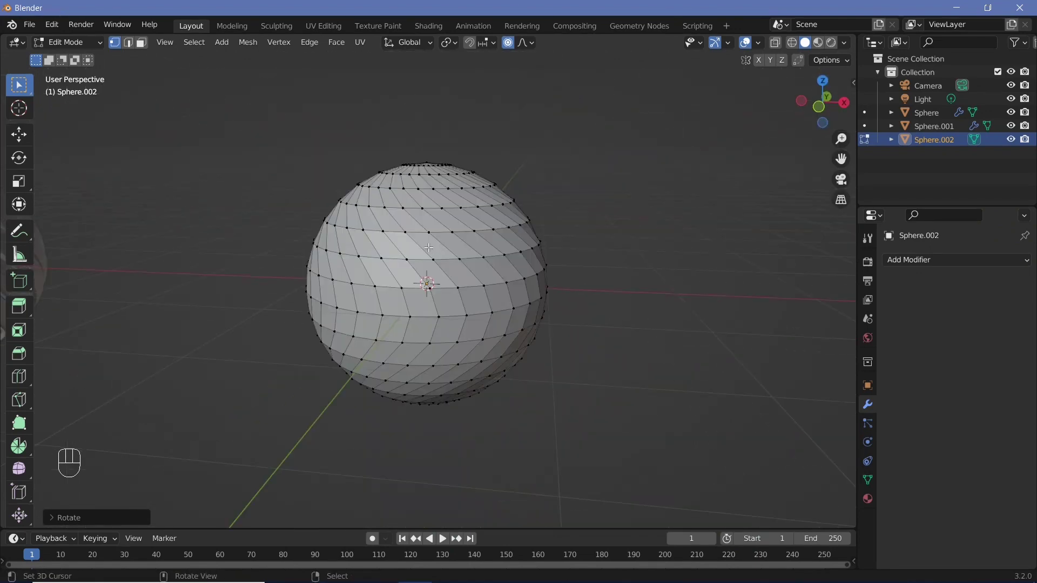
key(KP_7)
- Switch to face select mode and pick the first spiral face loops on Sphere.002
shift+middle_drag(438, 261, 487, 326)
shift+middle_drag(359, 307, 327, 302)
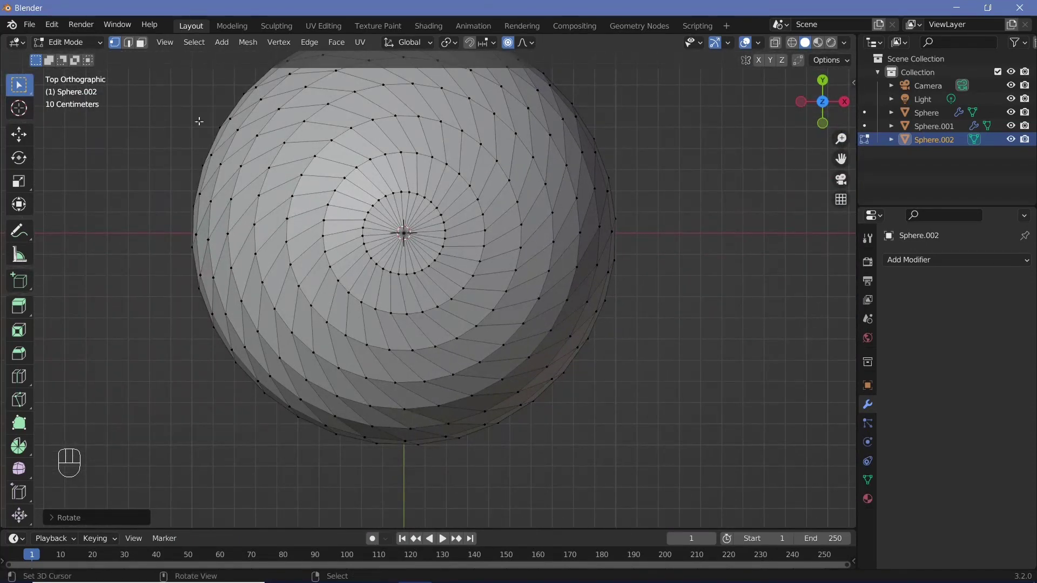
click(143, 43)
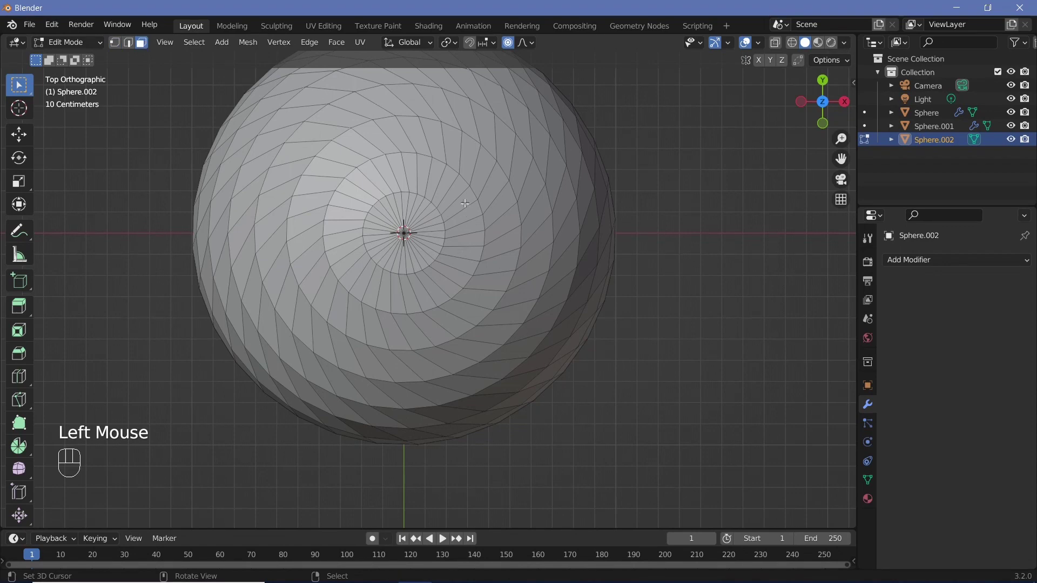
scroll(448, 183, up, 3)
shift+middle_drag(479, 153, 449, 189)
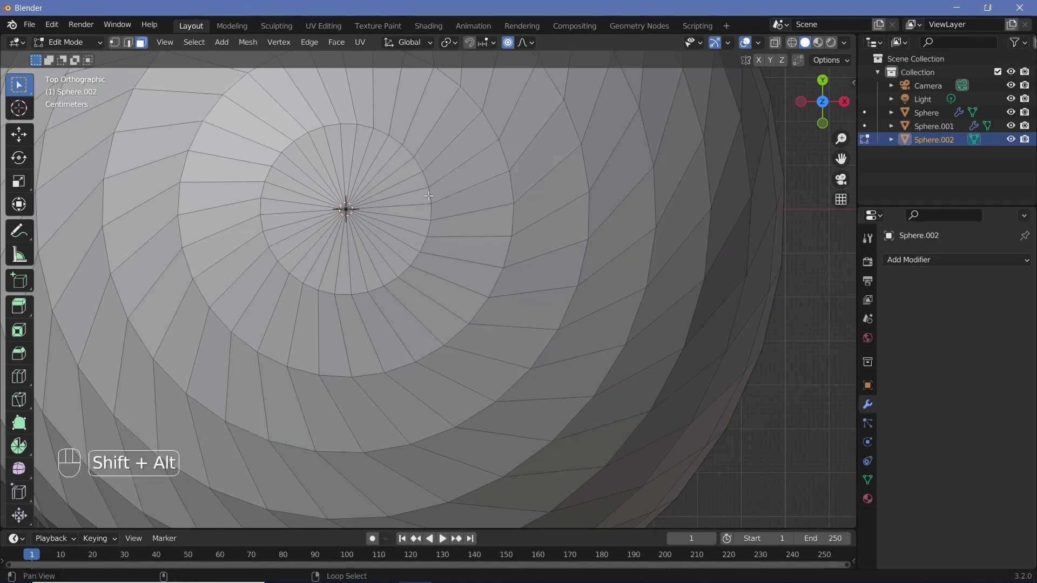
alt+shift+right_click(429, 196)
alt+shift+right_click(489, 166)
alt+shift+right_click(506, 159)
scroll(506, 161, down, 3)
alt+shift+right_click(451, 258)
alt+shift+right_click(457, 288)
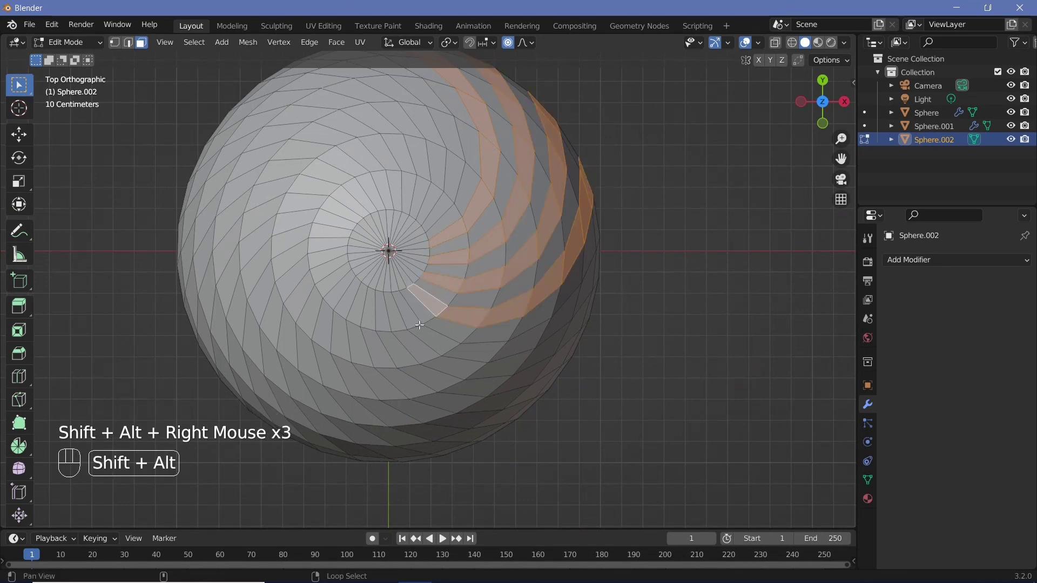
- Add the remaining alternating spiral bands until stripes wrap the whole sphere
alt+shift+right_click(398, 312)
alt+shift+right_click(375, 299)
alt+shift+right_click(354, 286)
alt+shift+right_click(331, 272)
alt+shift+right_click(309, 259)
alt+shift+right_click(313, 233)
alt+shift+right_click(317, 222)
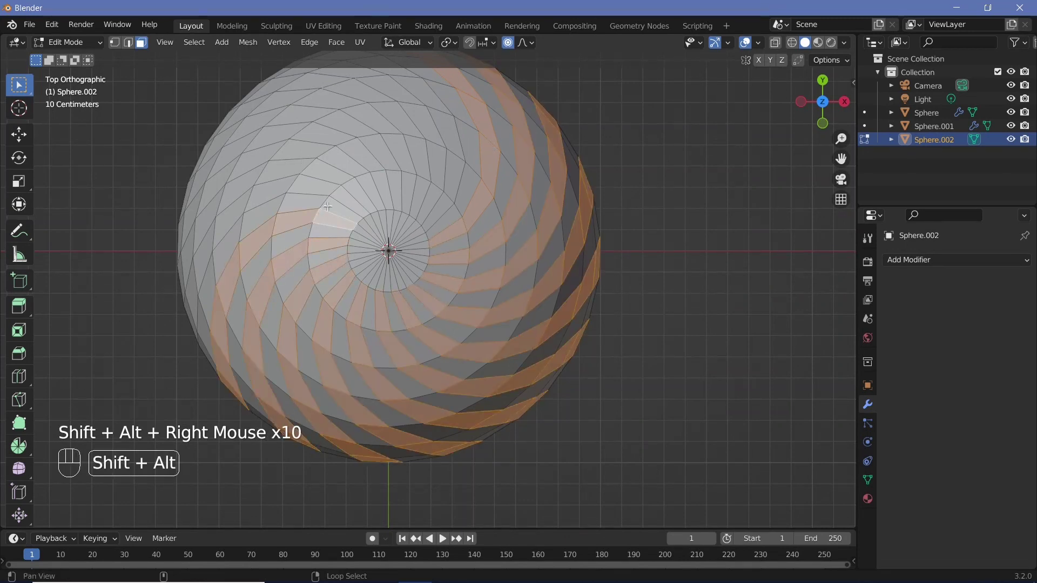
alt+shift+right_click(351, 195)
alt+shift+right_click(389, 174)
alt+shift+right_click(410, 179)
alt+shift+right_click(426, 179)
alt+shift+right_click(426, 179)
scroll(537, 303, down, 3)
middle_drag(425, 179, 586, 243)
scroll(589, 254, down, 2)
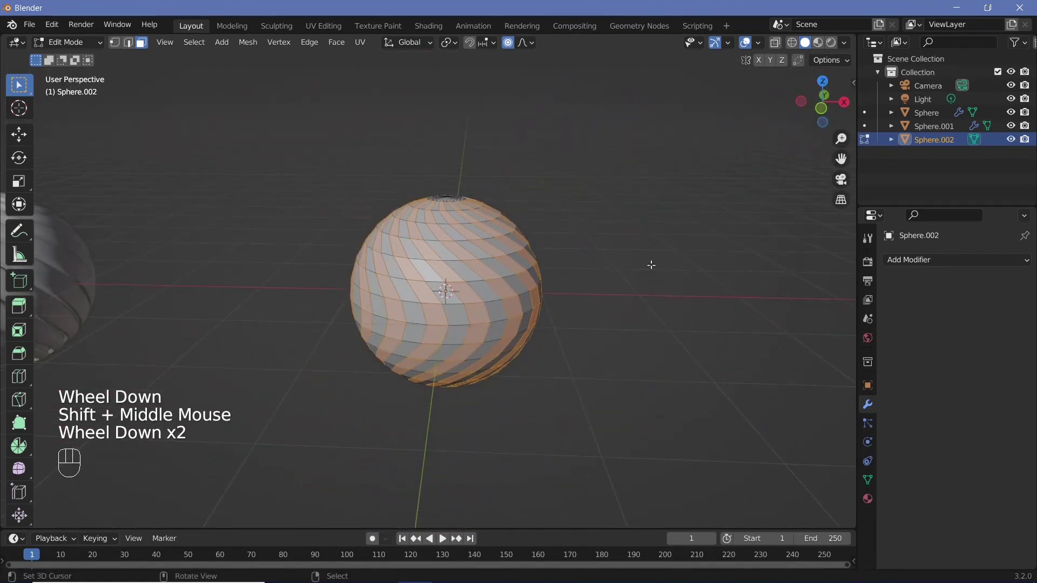
- Extrude the selected spiral bands along their normals and leave Edit Mode
key(alt+e)
click(653, 265)
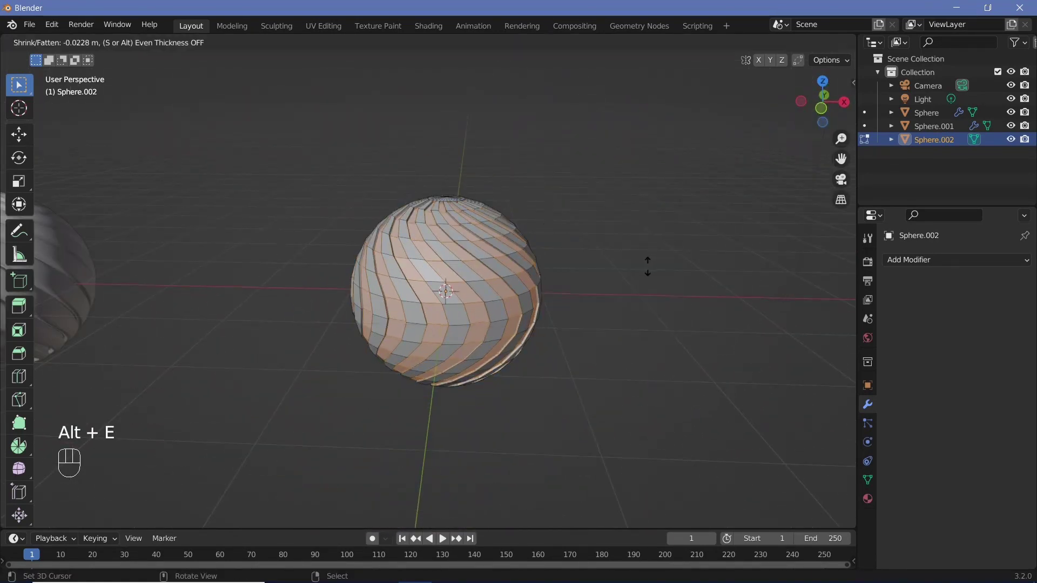
click(642, 272)
key(Tab)
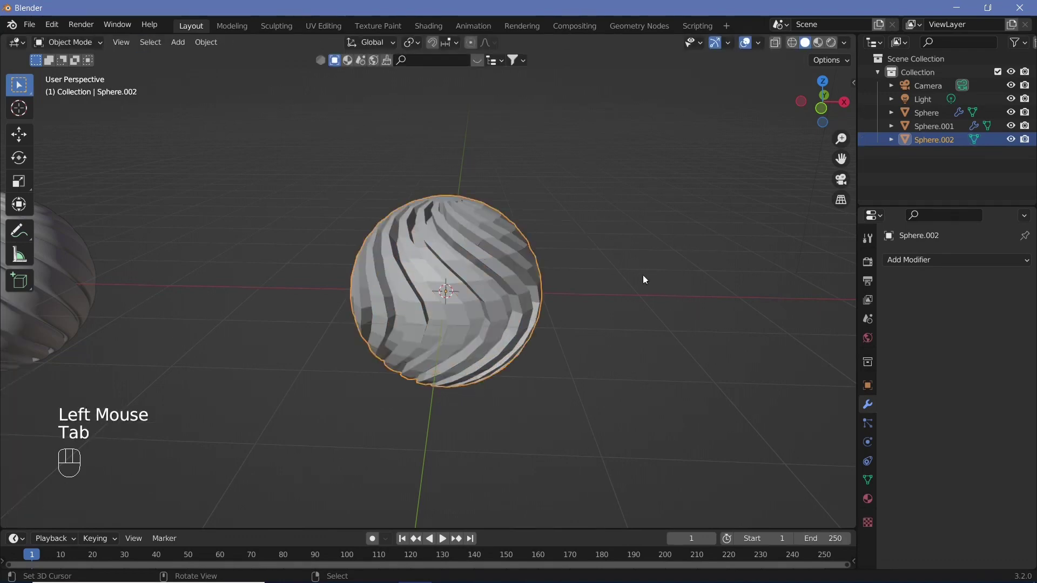
- Add a Subdivision Surface modifier to Sphere.002 at level 3
click(906, 251)
click(905, 259)
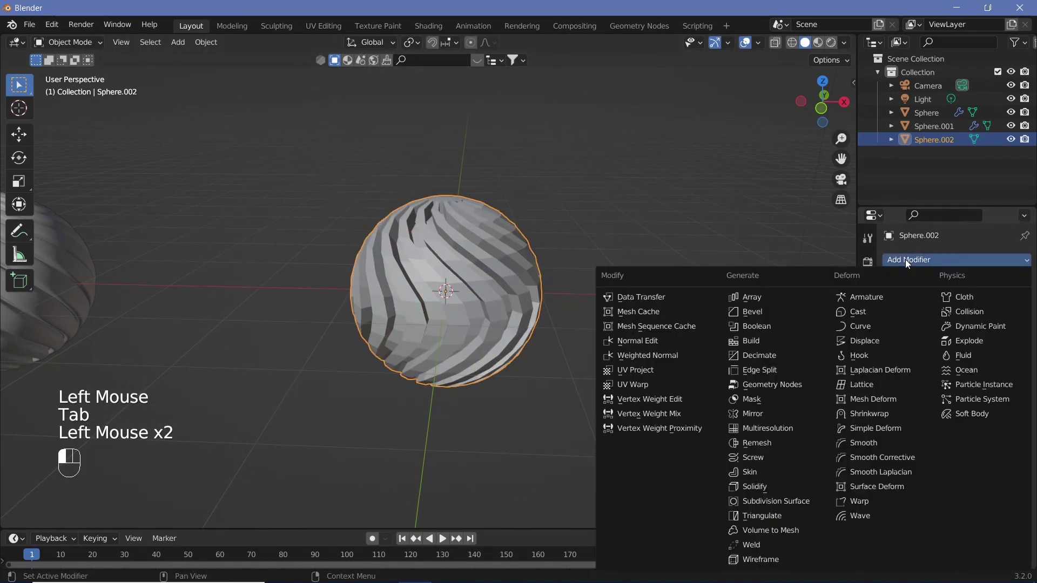
click(773, 502)
click(1009, 320)
click(1008, 332)
click(206, 42)
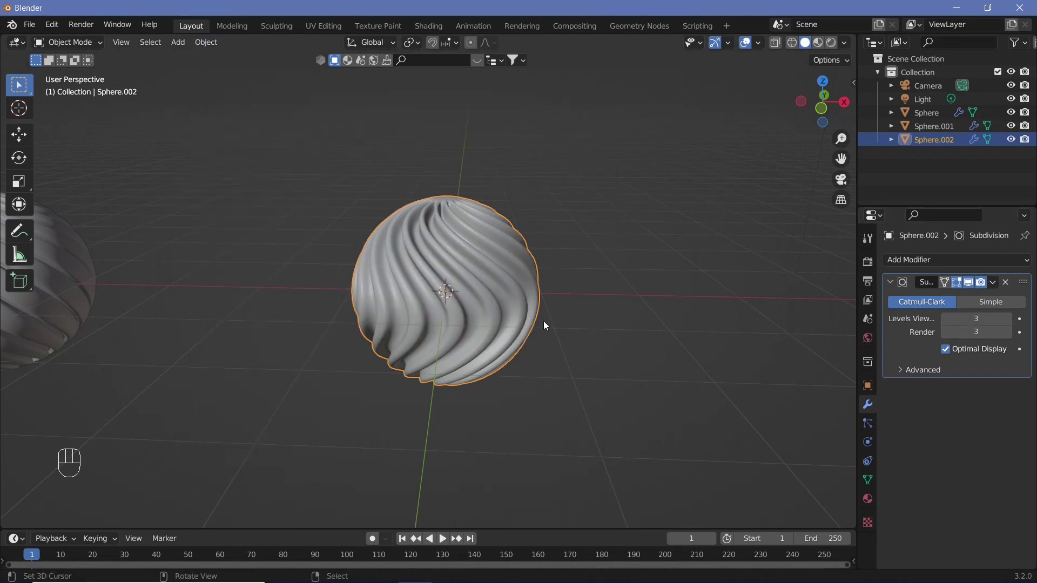
- Move the swirl sphere -2 m along the X axis
key(g)
key(x)
ctrl+click(387, 343)
shift+middle_drag(387, 343, 443, 318)
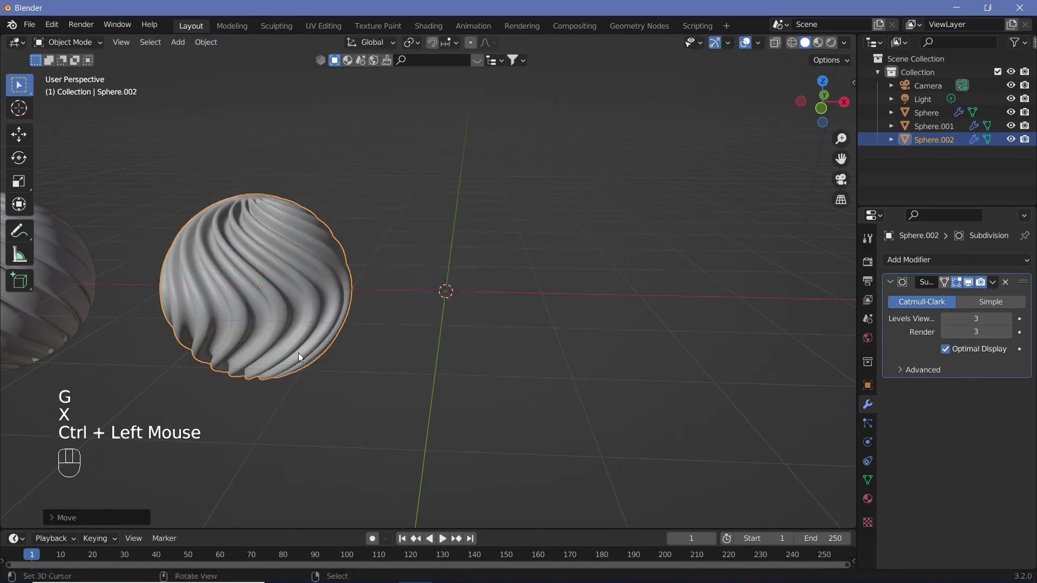
scroll(450, 316, up, 4)
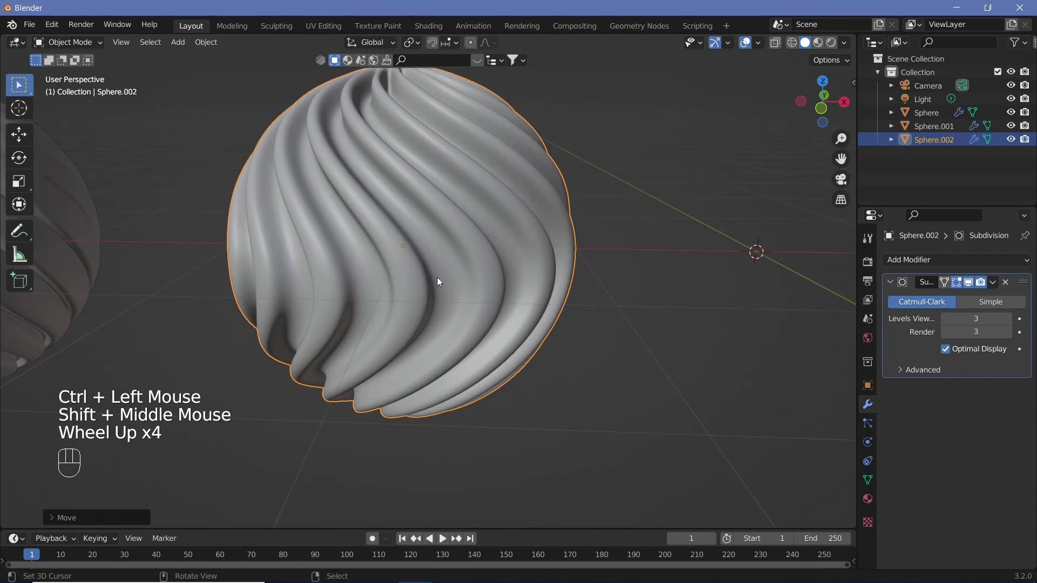
scroll(436, 277, down, 2)
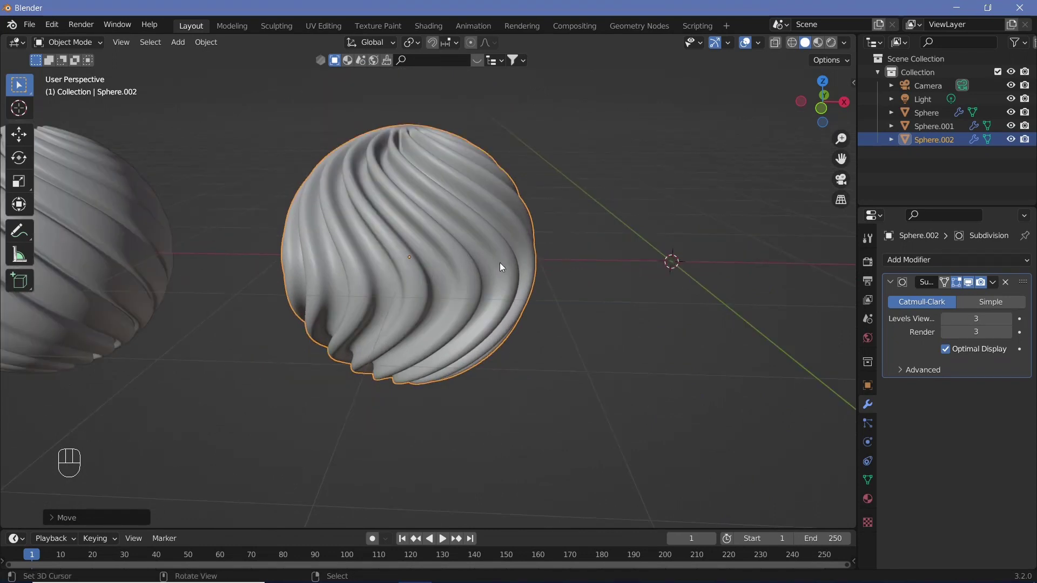
- Duplicate the swirl sphere and place the copy to its right along X
key(shift+d)
key(x)
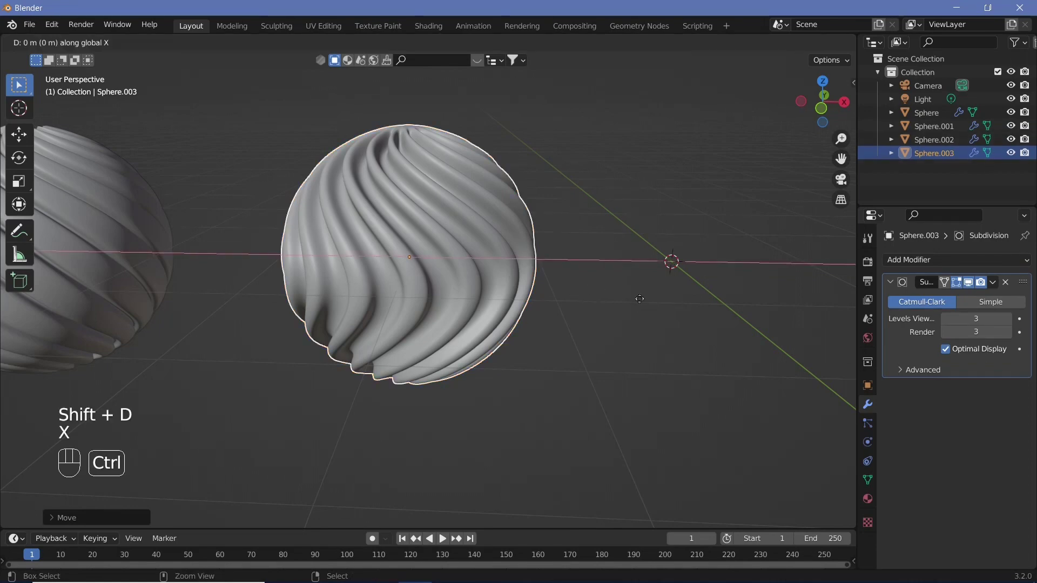
ctrl+click(807, 292)
shift+middle_drag(807, 291, 710, 276)
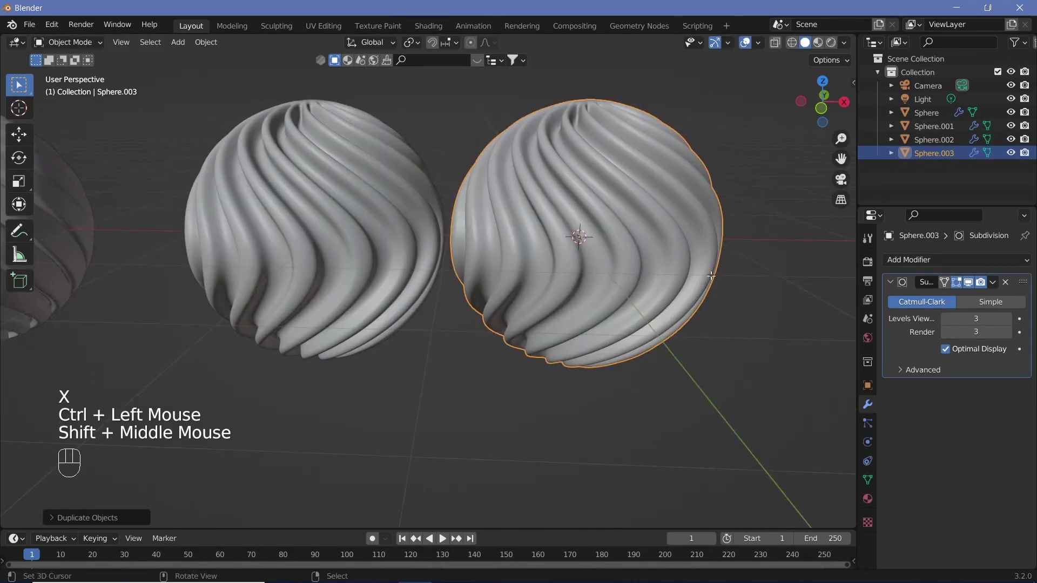
- Scale the copy's mesh up by about 1.21 in Edit Mode
key(Tab)
key(s)
right_click(565, 112)
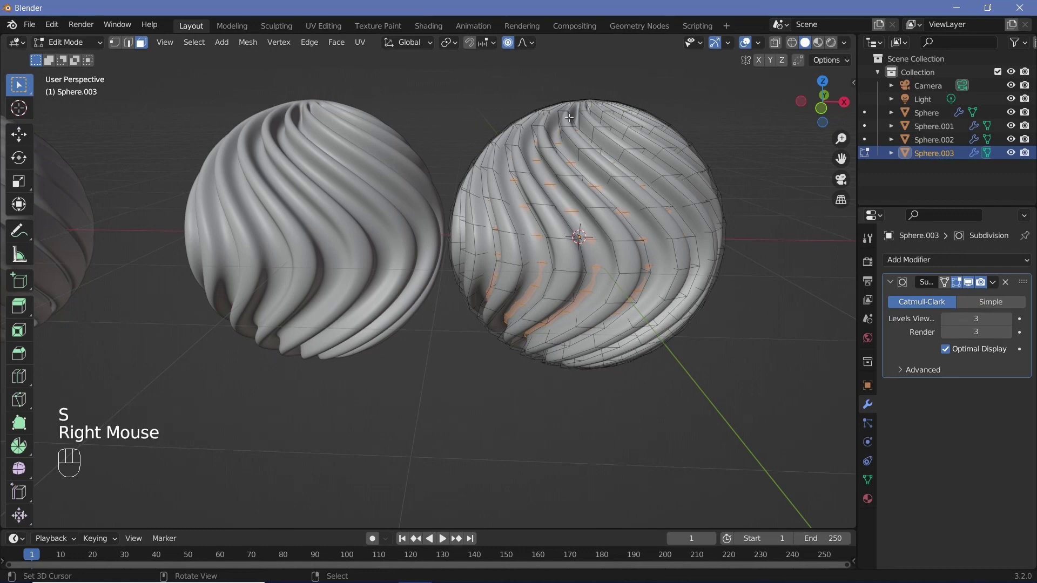
click(508, 43)
key(s)
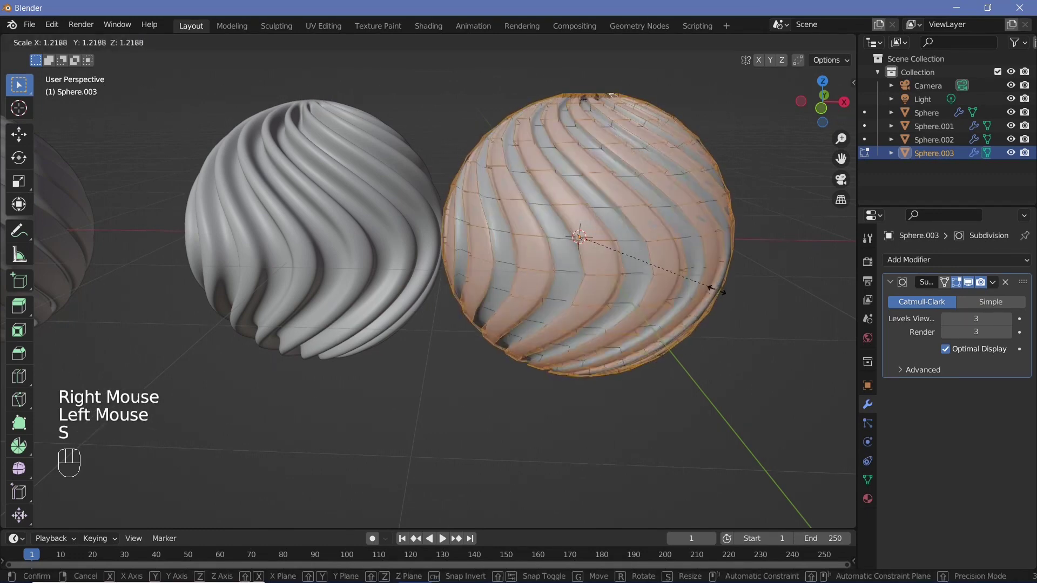
click(725, 300)
key(Tab)
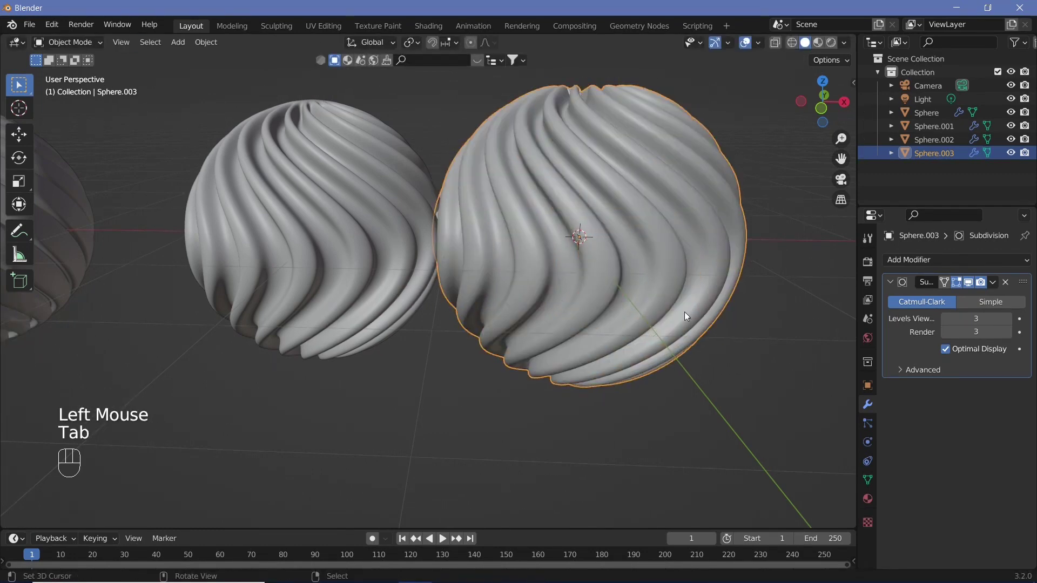
- Move the enlarged Sphere.003 along X to a new spot
key(g)
key(x)
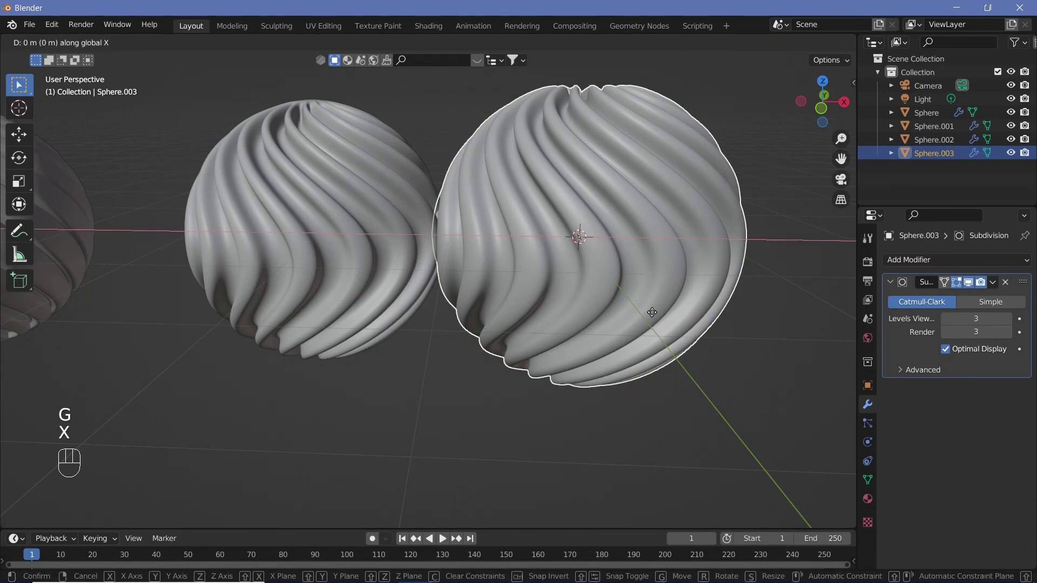
click(731, 331)
scroll(644, 297, down, 2)
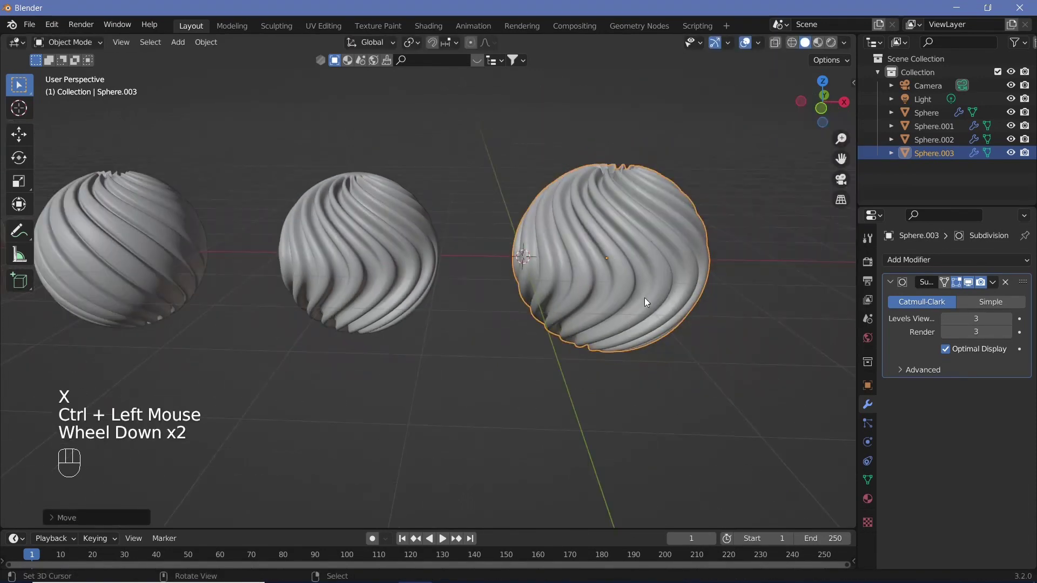
- Select all four spheres and slide them together to the left along X
middle_drag(644, 297, 488, 297)
shift+right_click(489, 297)
shift+right_click(343, 319)
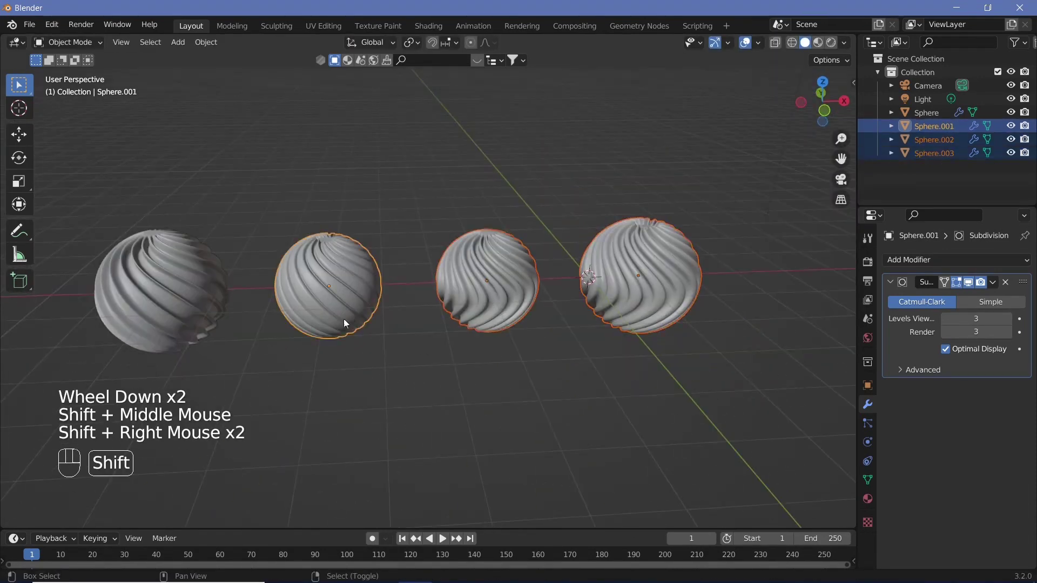
shift+right_click(144, 323)
scroll(472, 341, down, 2)
key(g)
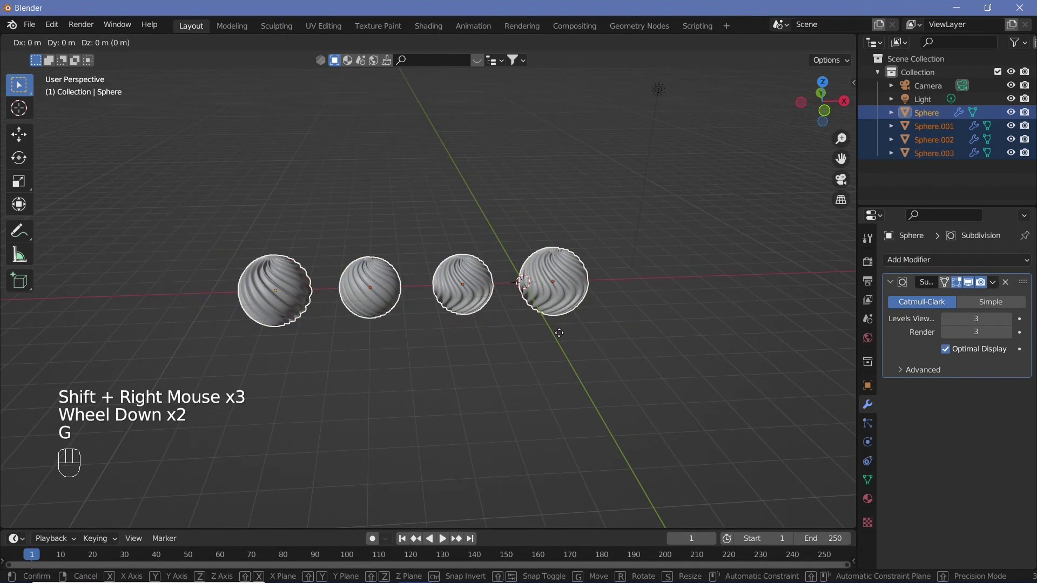
key(x)
ctrl+click(541, 335)
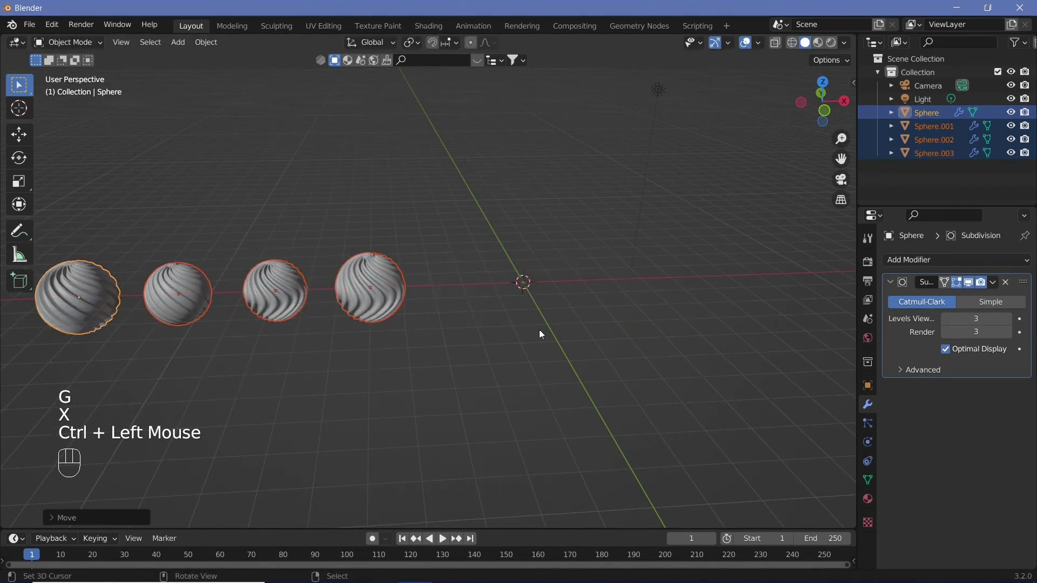
scroll(542, 335, up, 2)
shift+middle_drag(379, 308, 507, 295)
- Add a new UV sphere, Sphere.004, to the scene
key(shift+a)
mouse_move(506, 295)
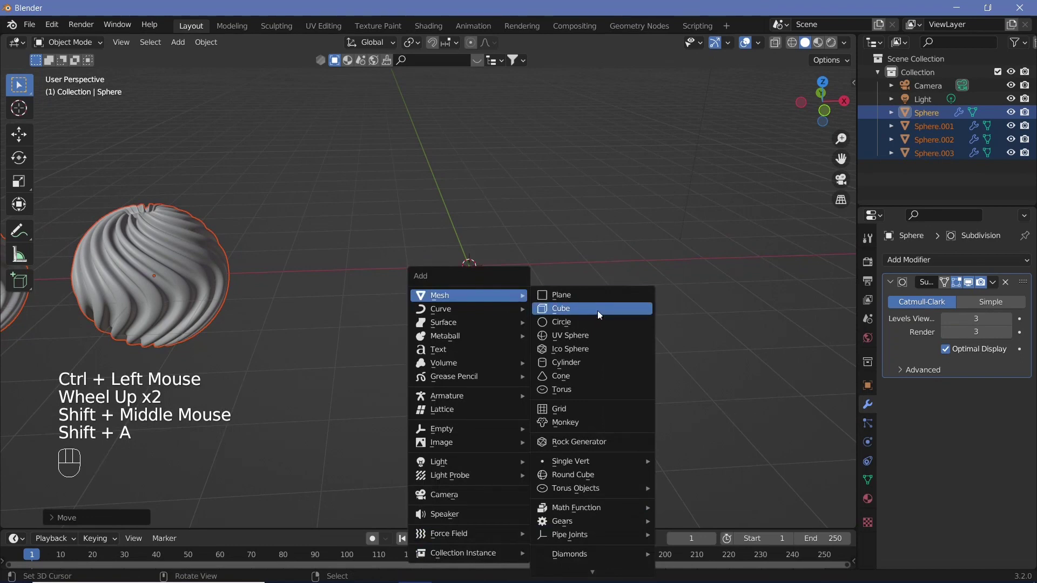
click(594, 336)
scroll(548, 300, up, 2)
shift+middle_drag(549, 301, 427, 285)
scroll(417, 287, up, 2)
- Add a Subdivision Surface modifier to Sphere.004 and apply it
click(937, 263)
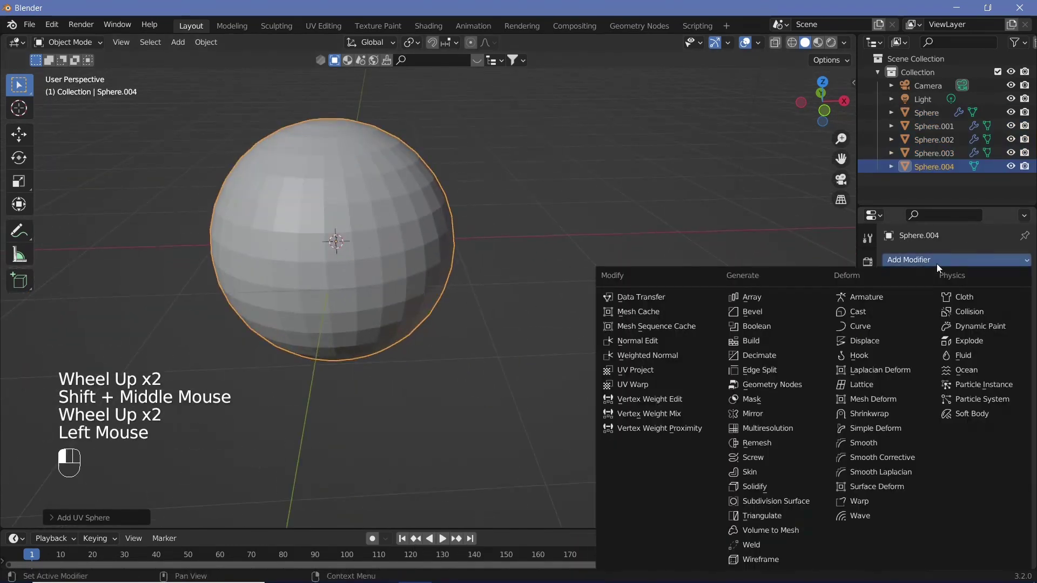
click(784, 503)
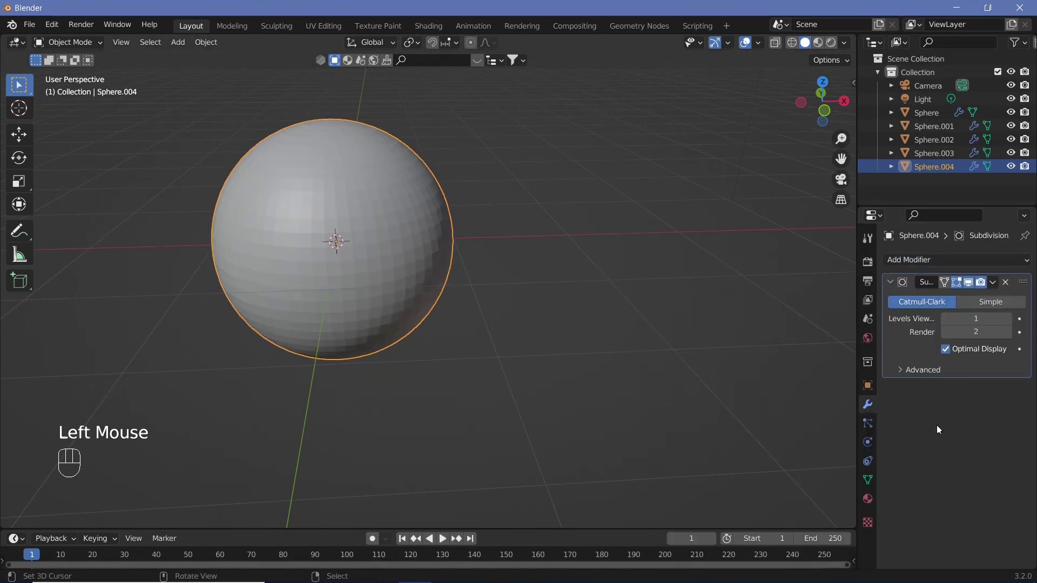
click(993, 283)
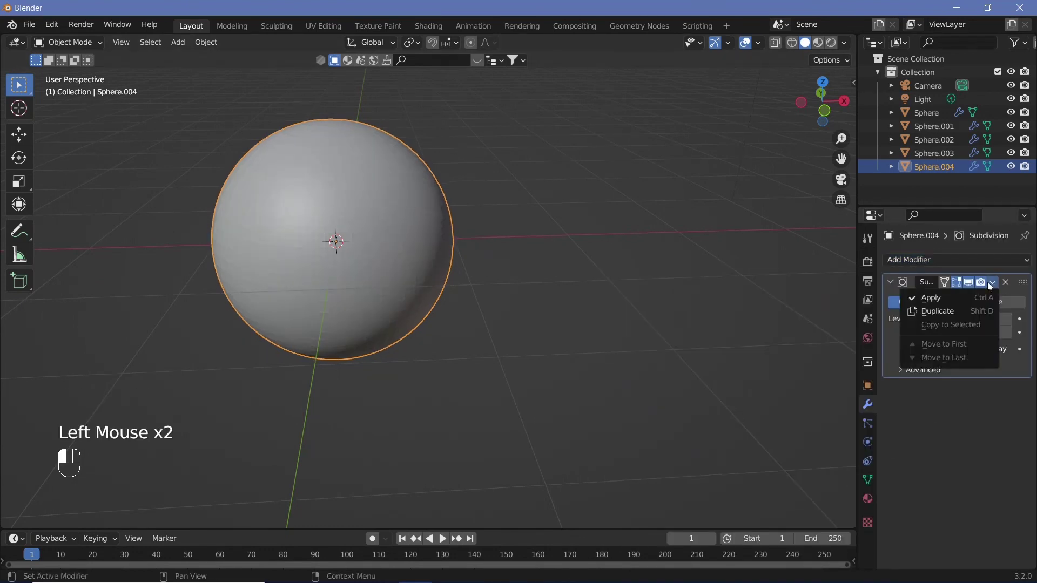
click(965, 297)
- Add a Decimate modifier to Sphere.004 set to Un-Subdivide mode
click(926, 263)
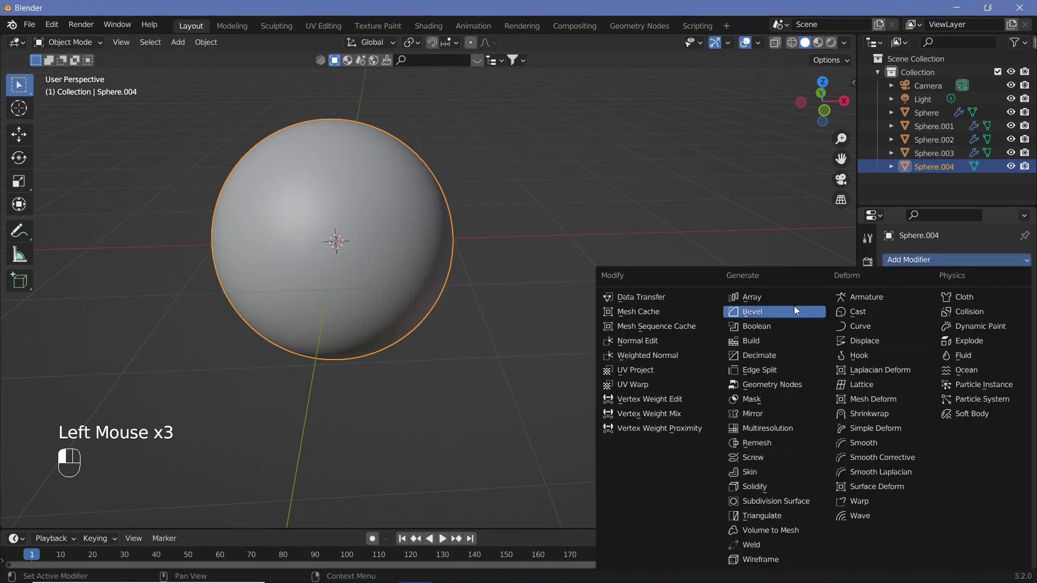
click(782, 357)
click(954, 302)
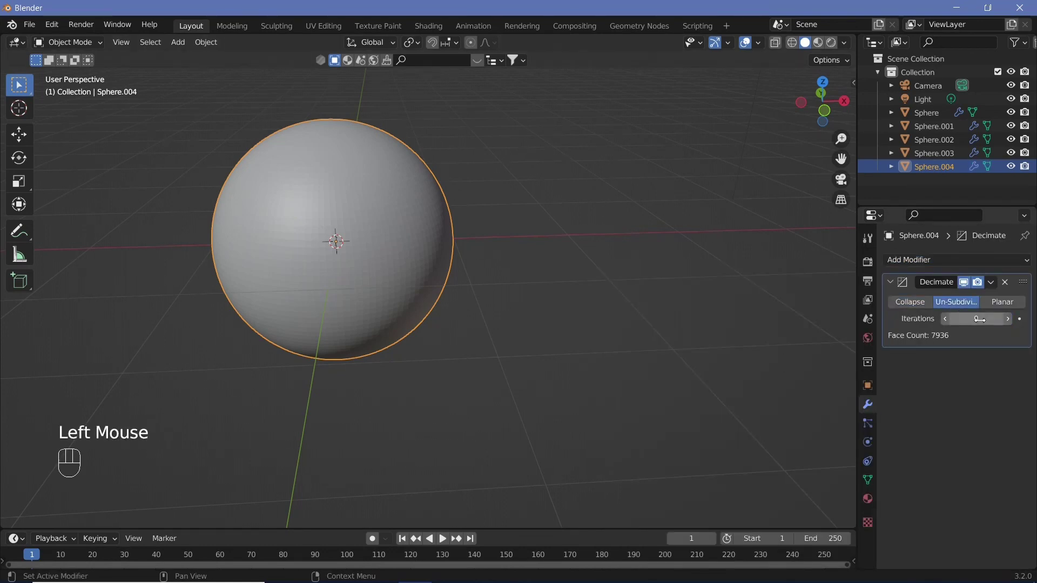
click(1012, 322)
scroll(464, 294, up, 3)
shift+middle_drag(516, 293, 617, 357)
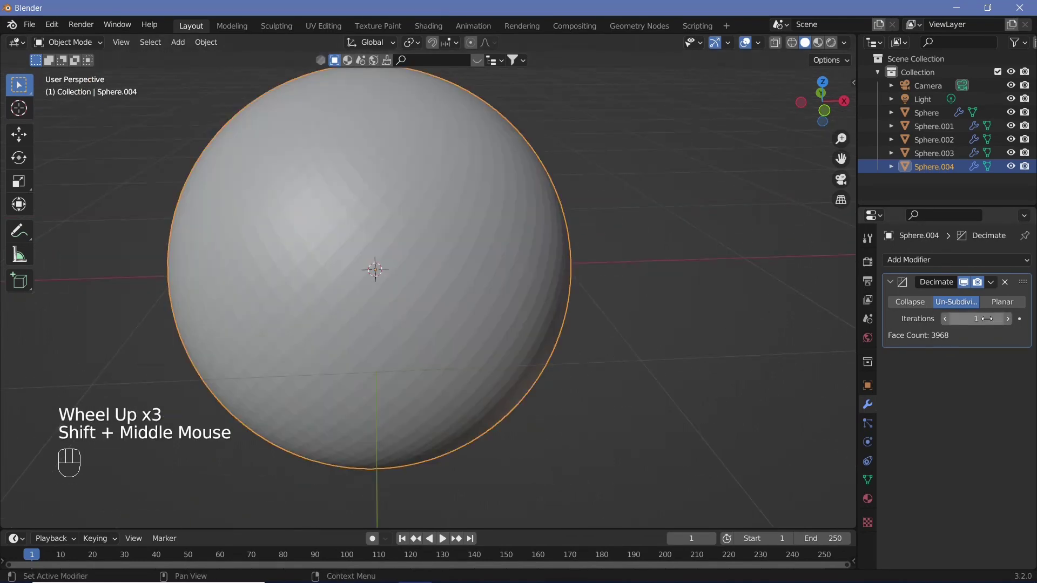
- Raise Un-Subdivide iterations to 5 and apply the modifier, leaving 240 faces
click(1008, 320)
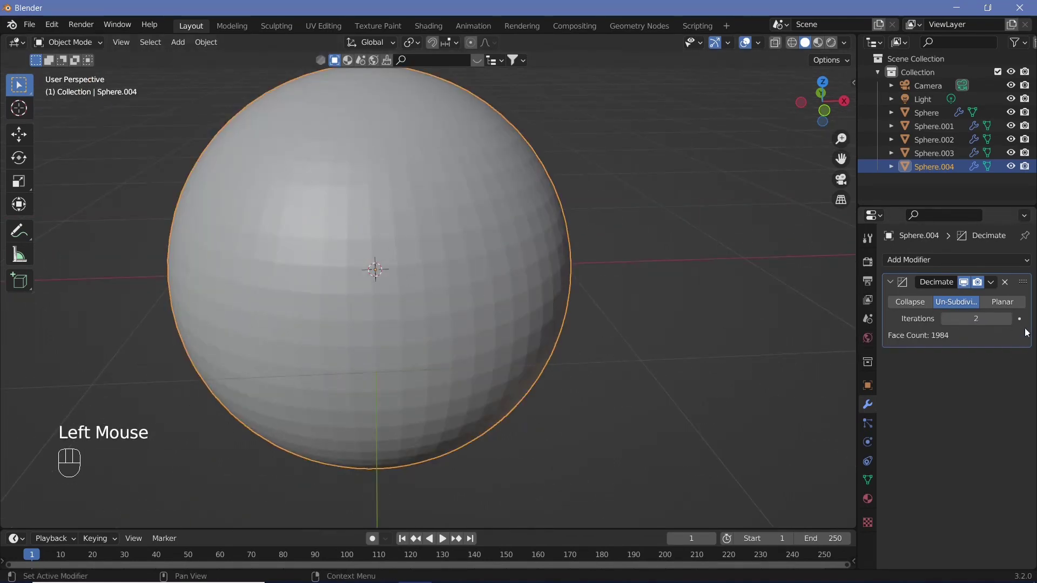
click(1009, 320)
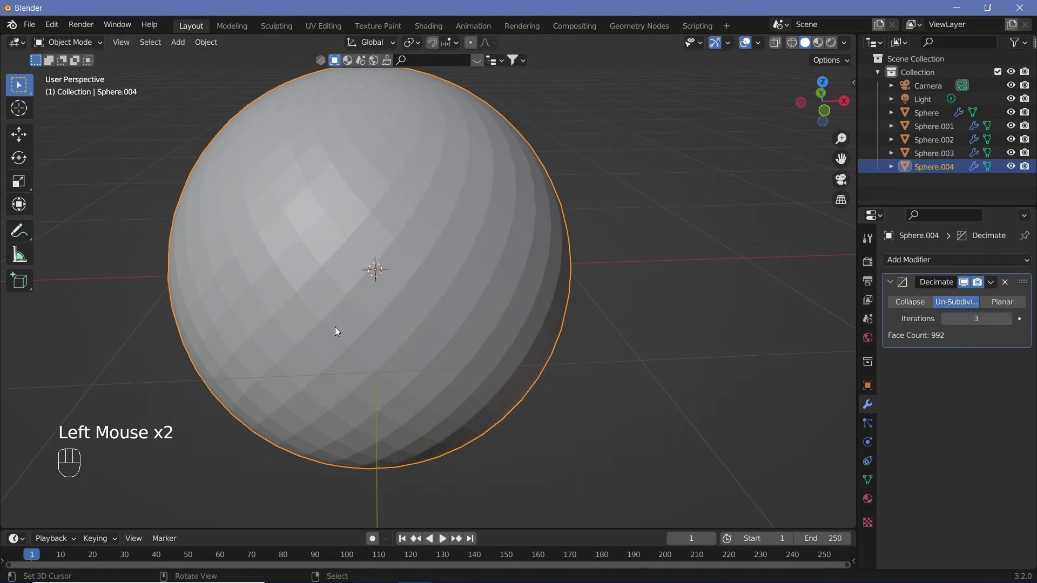
mouse_move(367, 207)
middle_down()
mouse_move(380, 273)
mouse_move(368, 225)
middle_up()
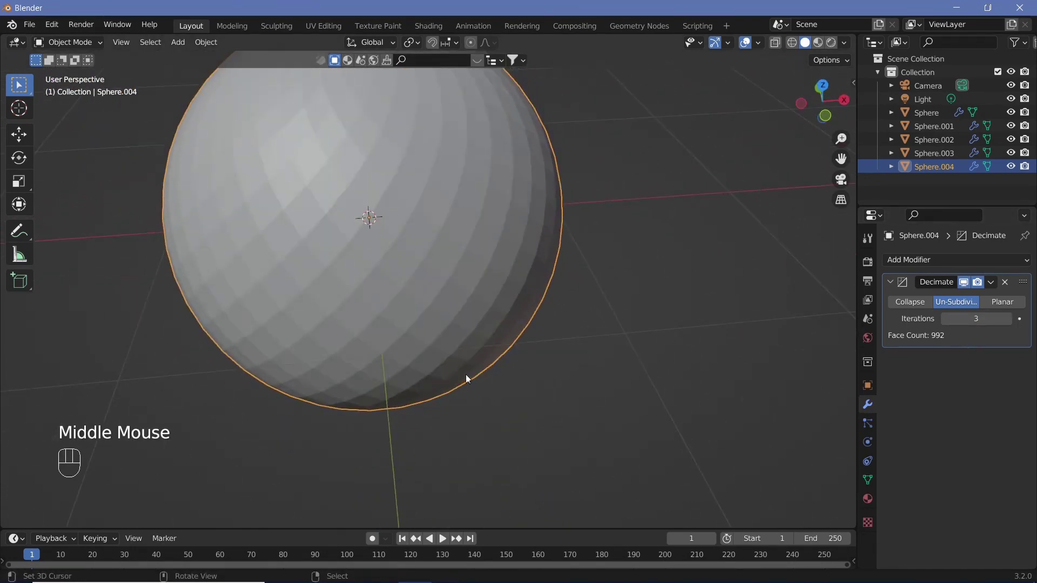
click(1009, 322)
click(1009, 322)
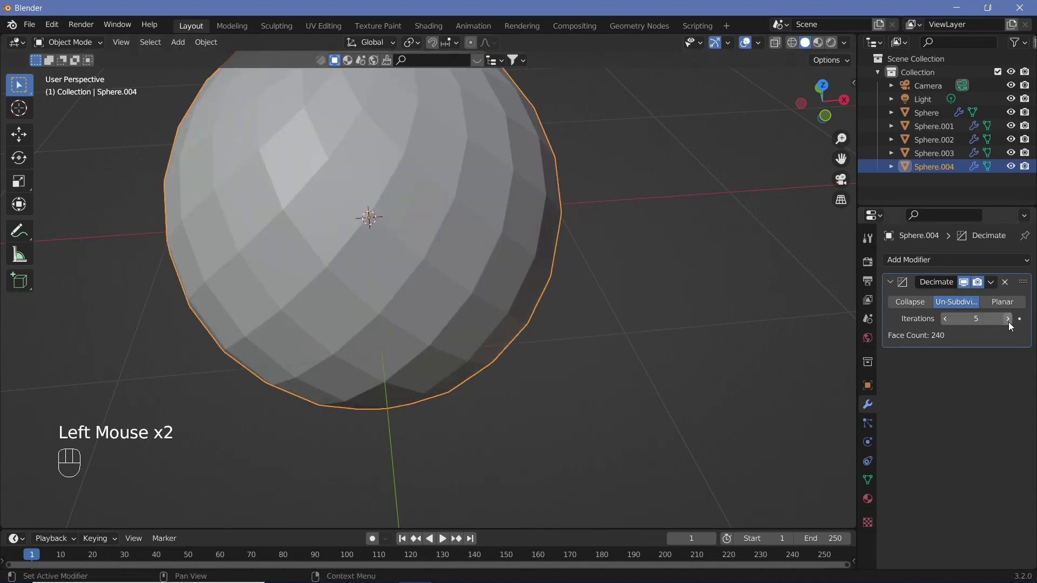
shift+middle_drag(468, 295, 398, 275)
click(992, 282)
click(969, 297)
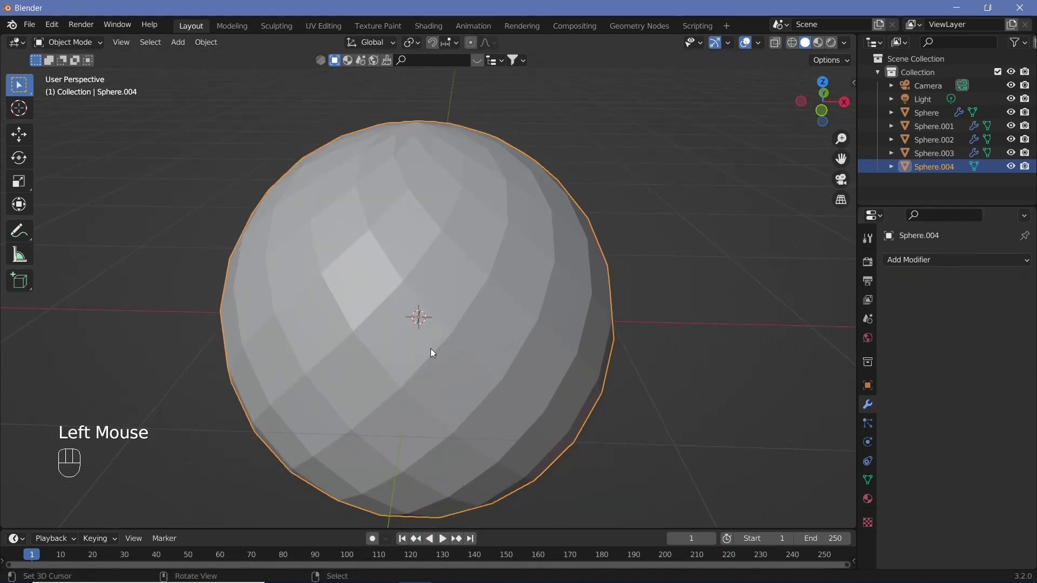
- Select all faces of Sphere.004 and inset each individually by about 0.03 m
key(Tab)
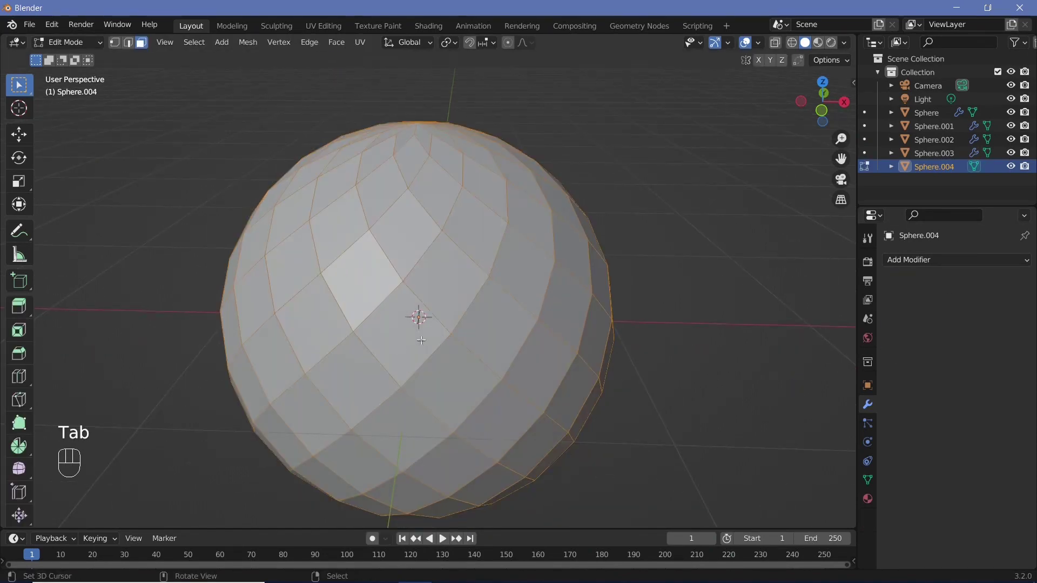
key(a)
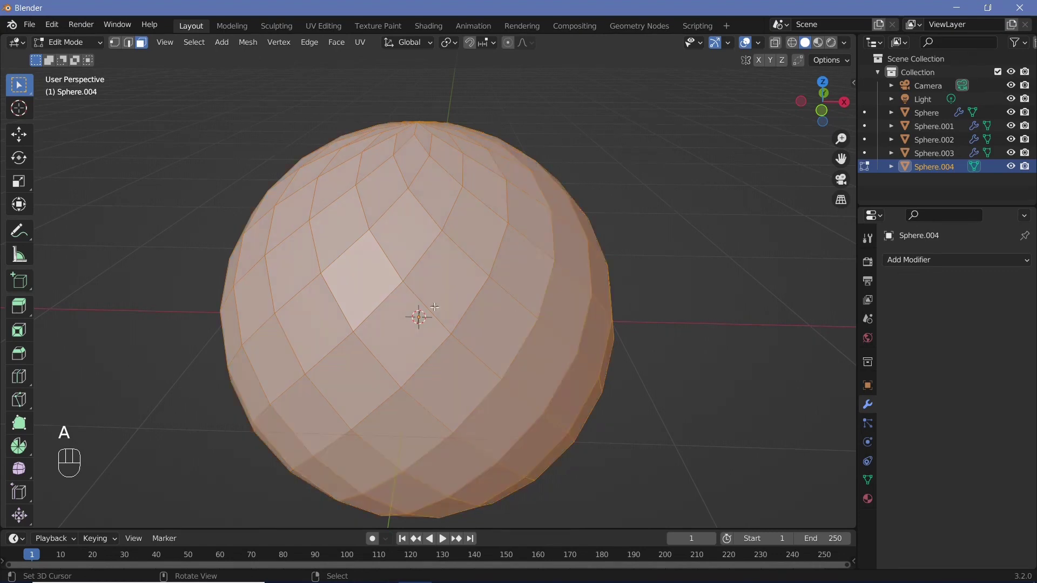
key(i)
key(i)
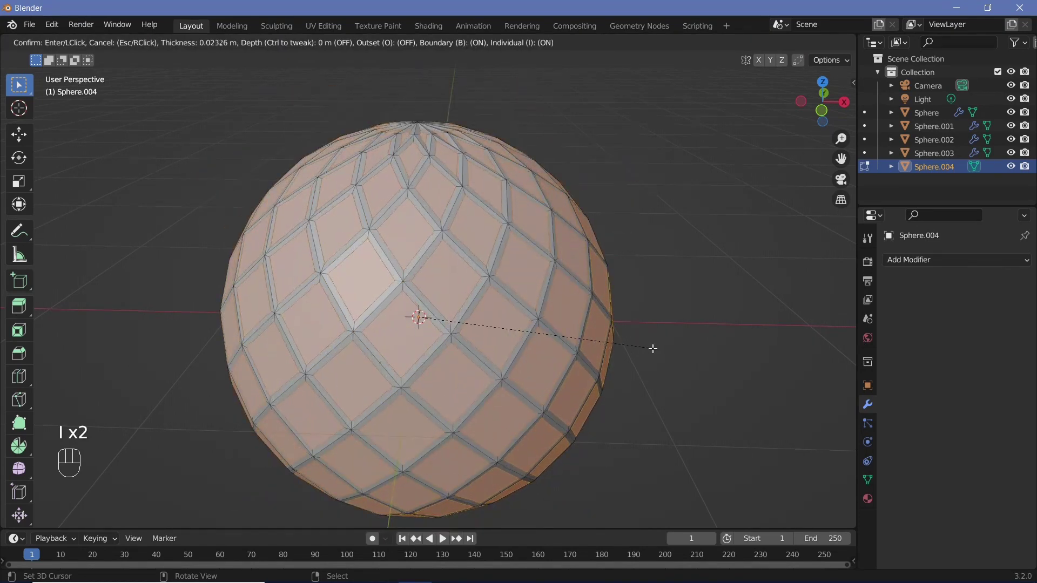
key(shift)
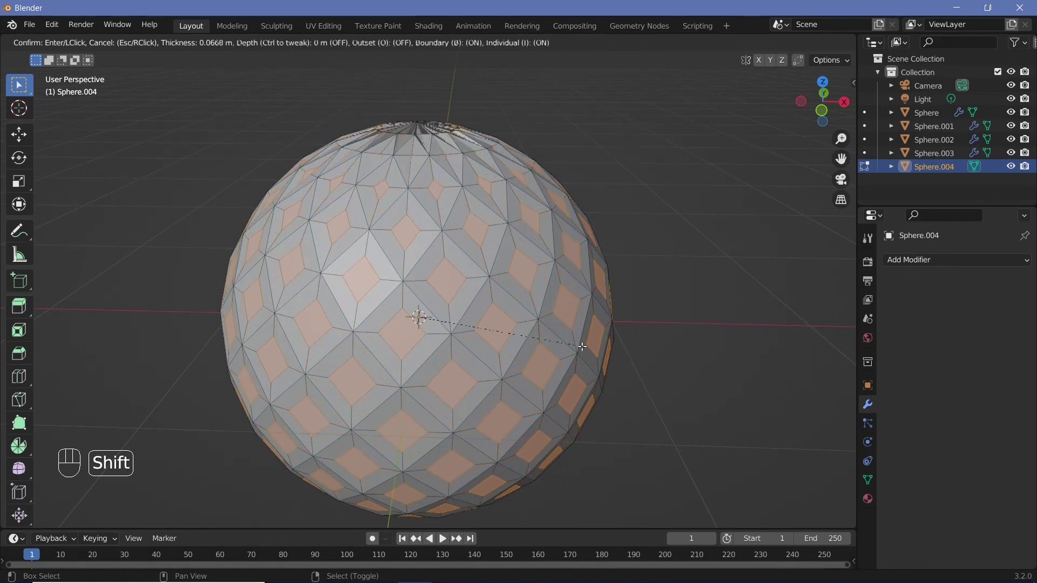
shift+click(651, 367)
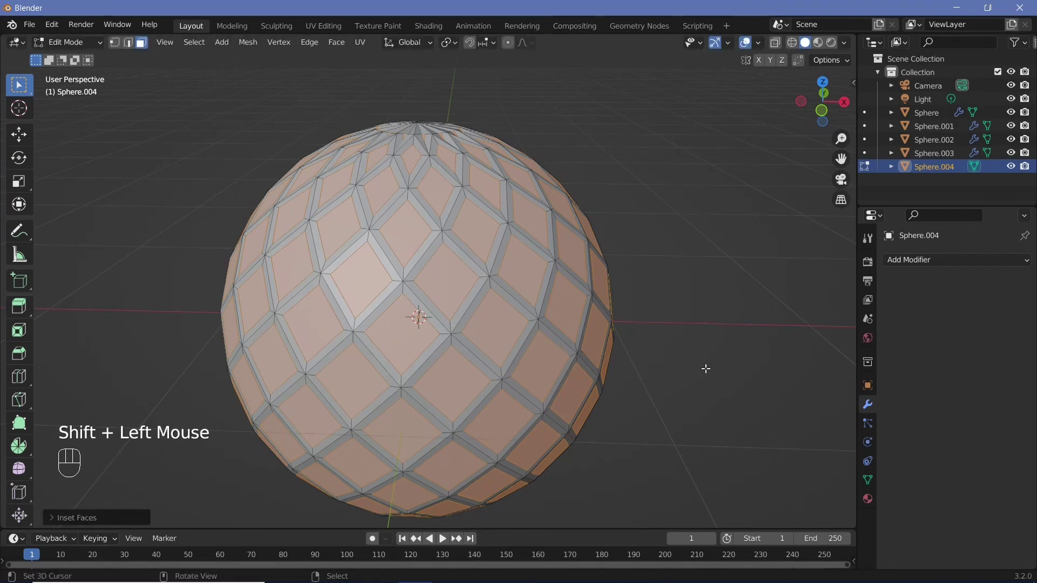
- Extrude the inset faces outward along their normals into raised tiles
key(alt+e)
click(706, 369)
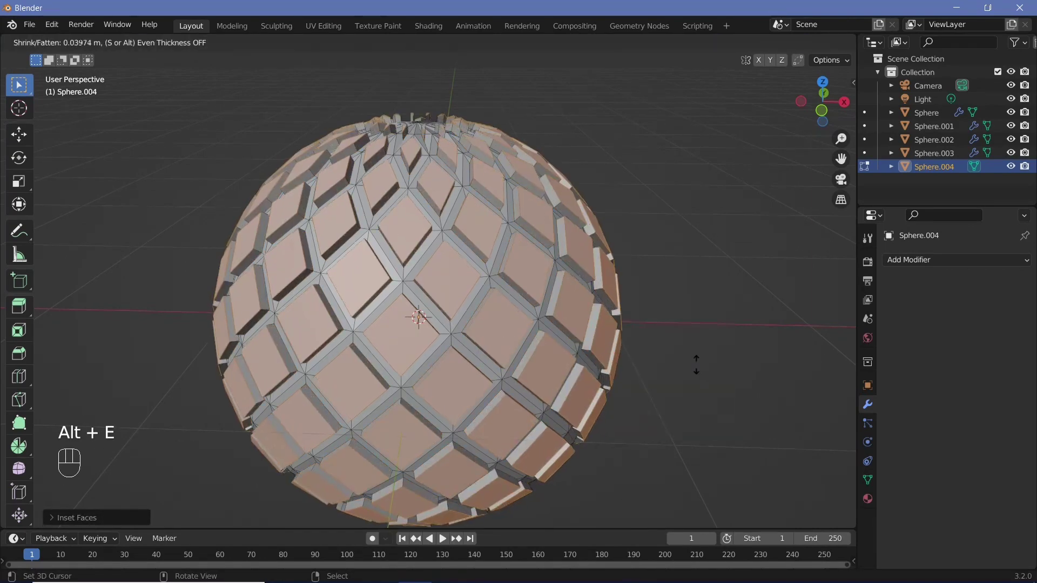
click(674, 354)
scroll(494, 331, down, 4)
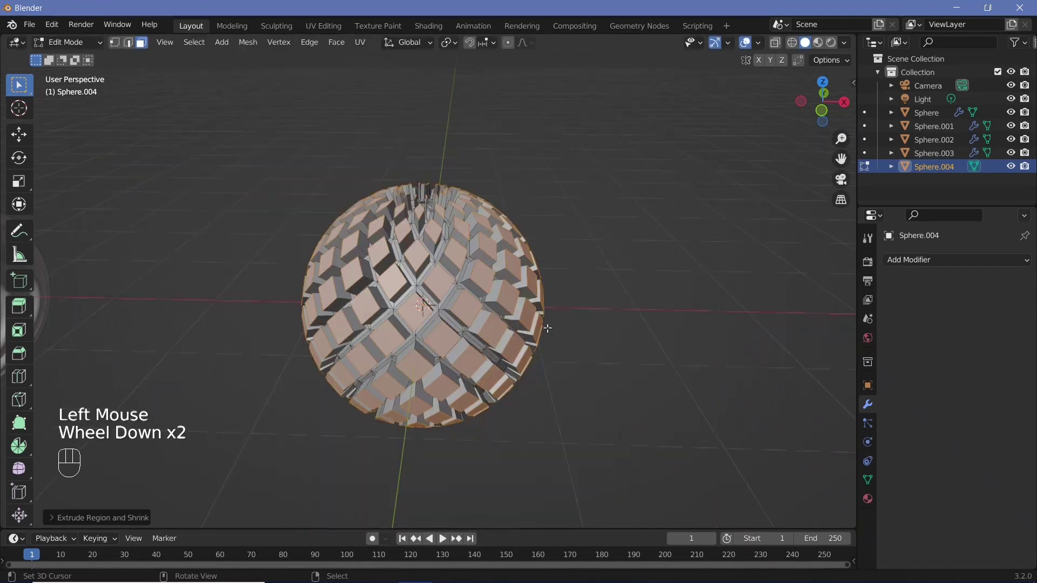
middle_drag(494, 330, 342, 314)
scroll(508, 285, up, 1)
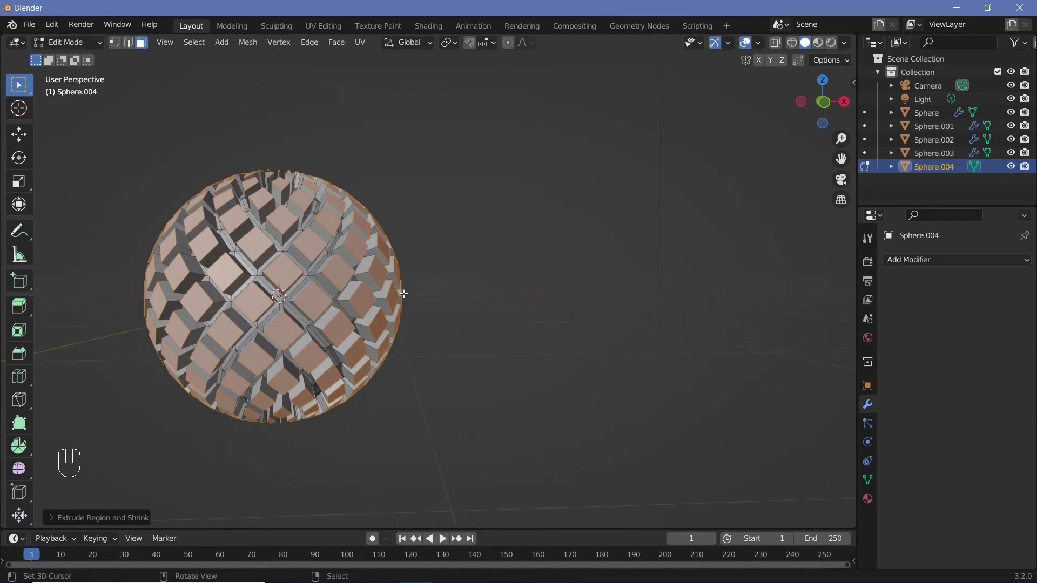
scroll(410, 291, down, 2)
shift+middle_drag(436, 290, 362, 306)
- Duplicate the tiled sphere along X three times, creating Sphere.005 to Sphere.007
key(Tab)
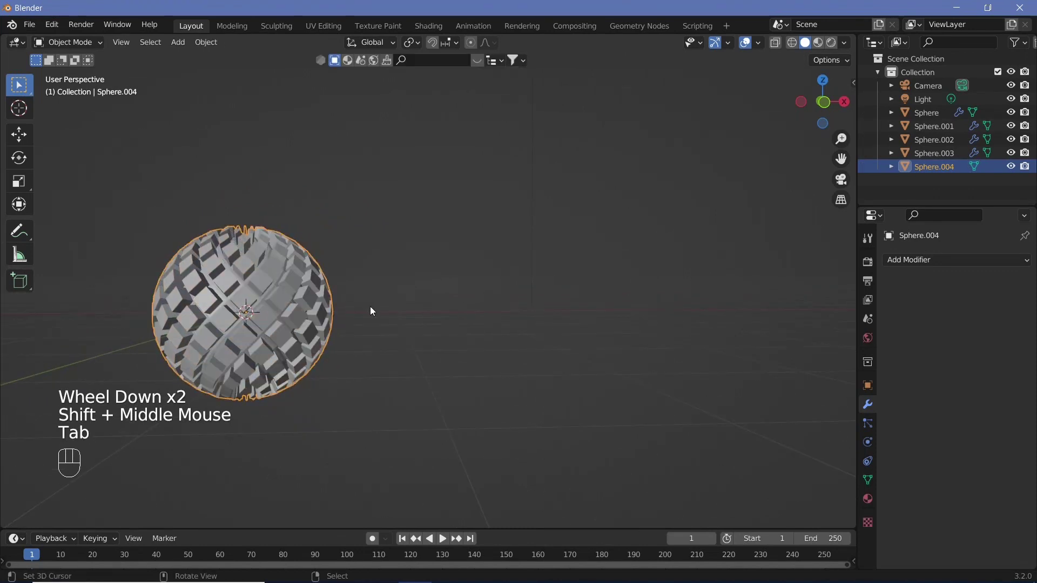
key(shift+d)
key(x)
ctrl+click(548, 324)
shift+middle_drag(548, 324, 465, 329)
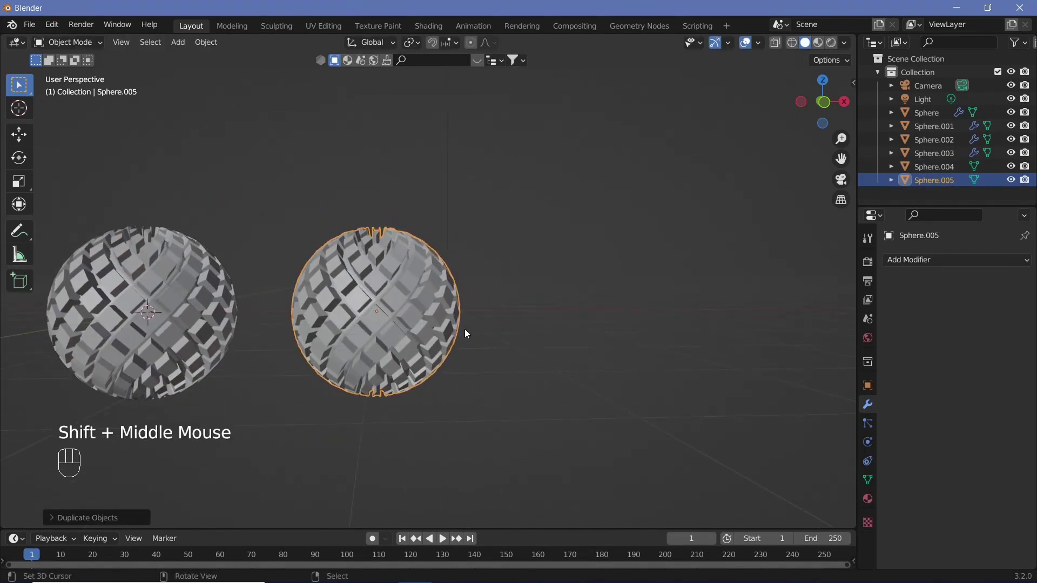
key(shift+r)
key(shift+r)
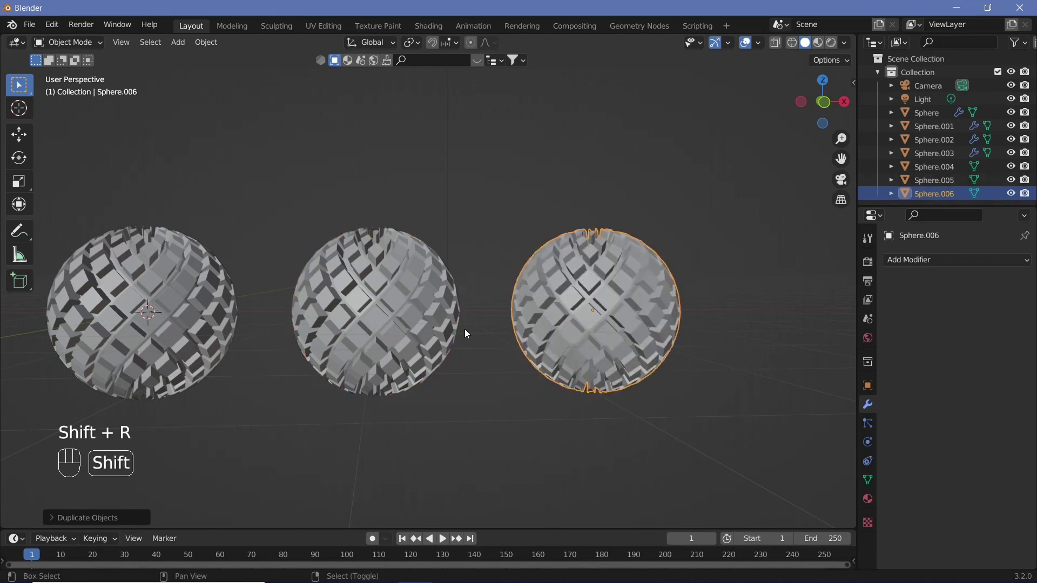
scroll(505, 330, down, 2)
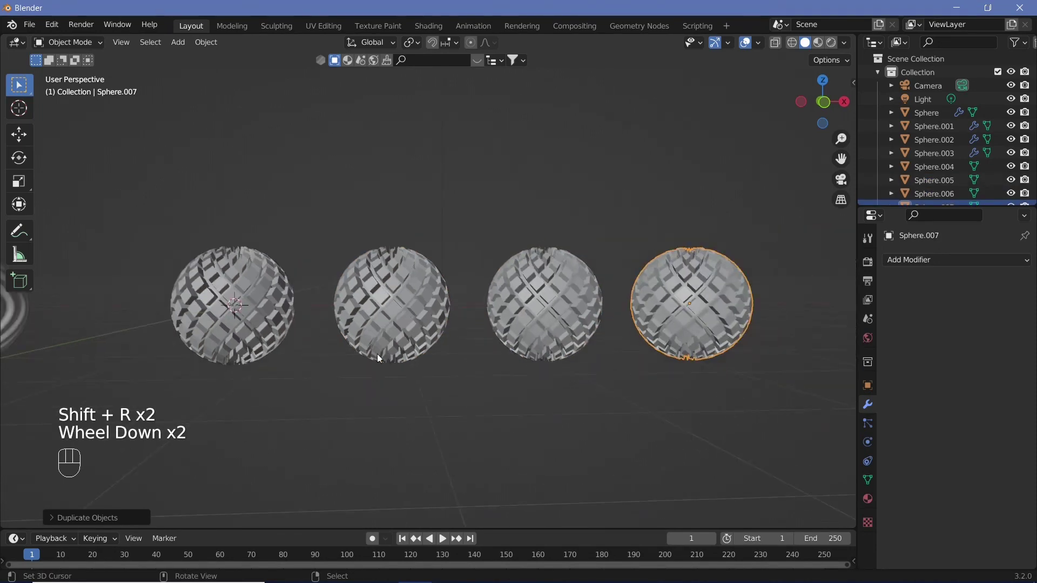
scroll(358, 356, up, 2)
shift+middle_drag(360, 319, 426, 345)
scroll(426, 346, up, 3)
- Shrink the selected raised faces of Sphere.005 into a lattice
right_click(424, 331)
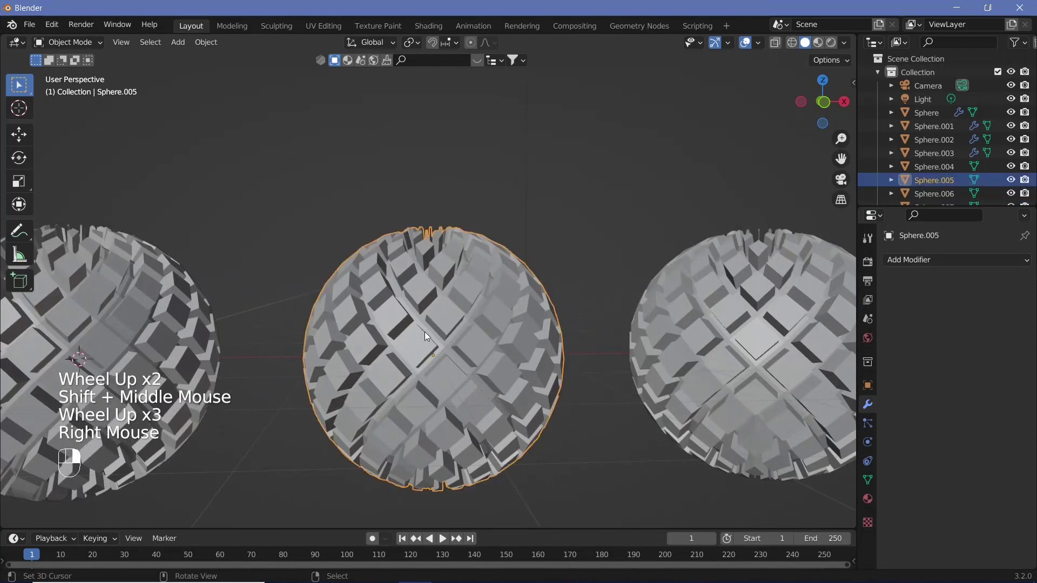
key(Tab)
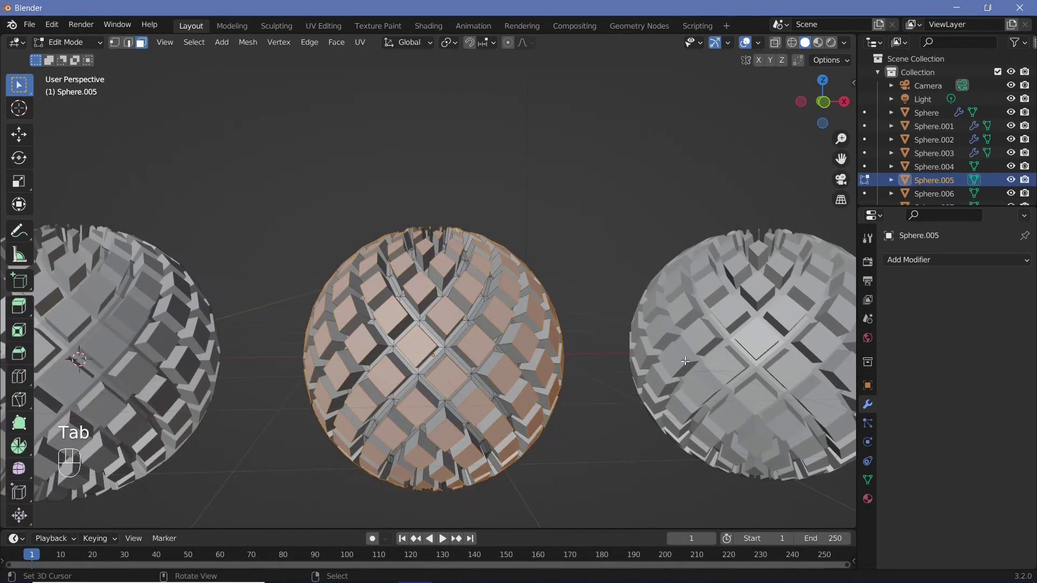
key(s)
click(630, 364)
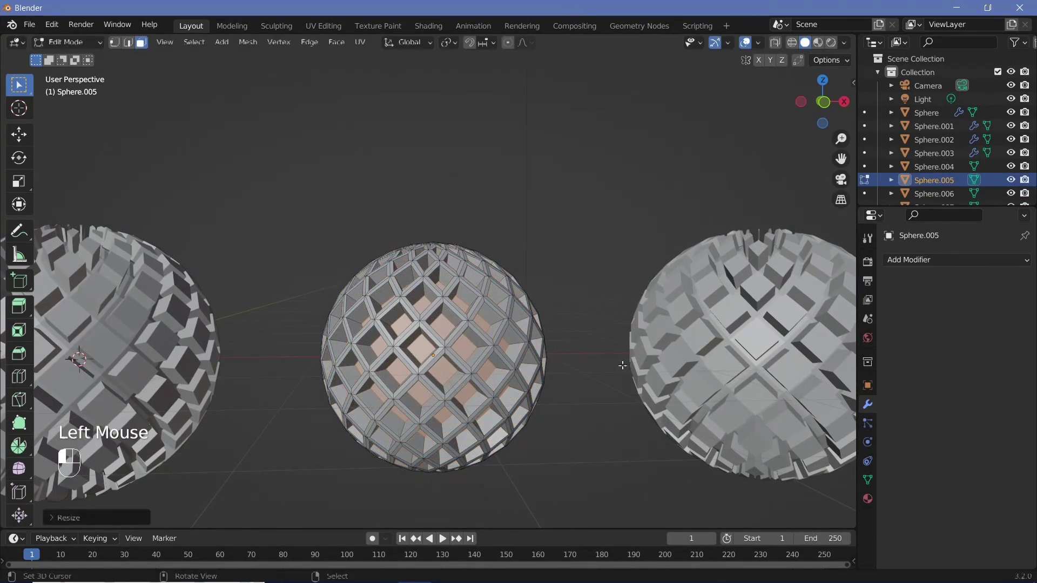
shift+middle_drag(590, 364, 514, 382)
- Scale the selected faces of Sphere.007 down to about 0.82
key(Tab)
right_click(632, 383)
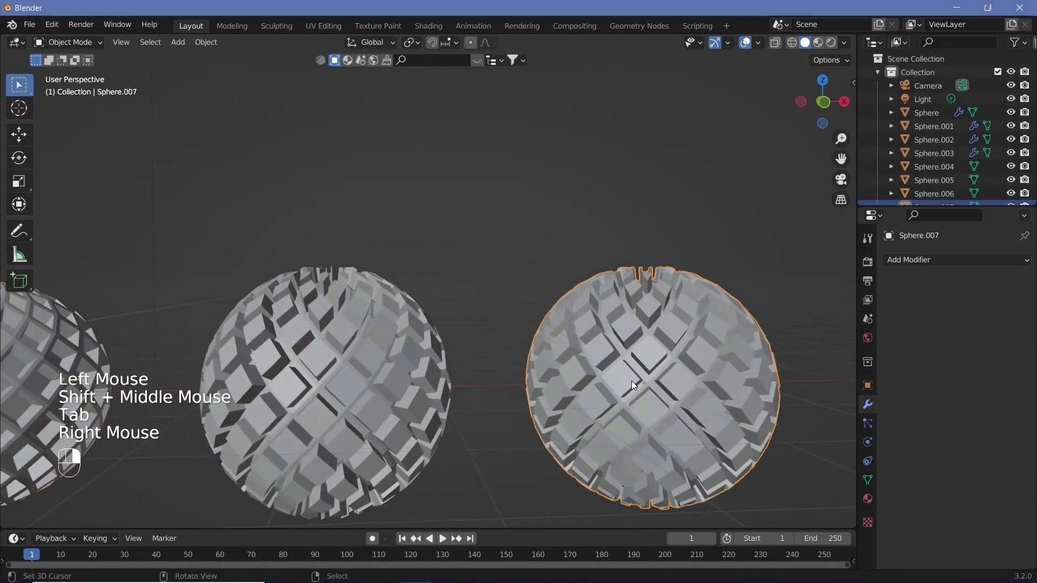
key(Tab)
key(ctrl+z)
key(s)
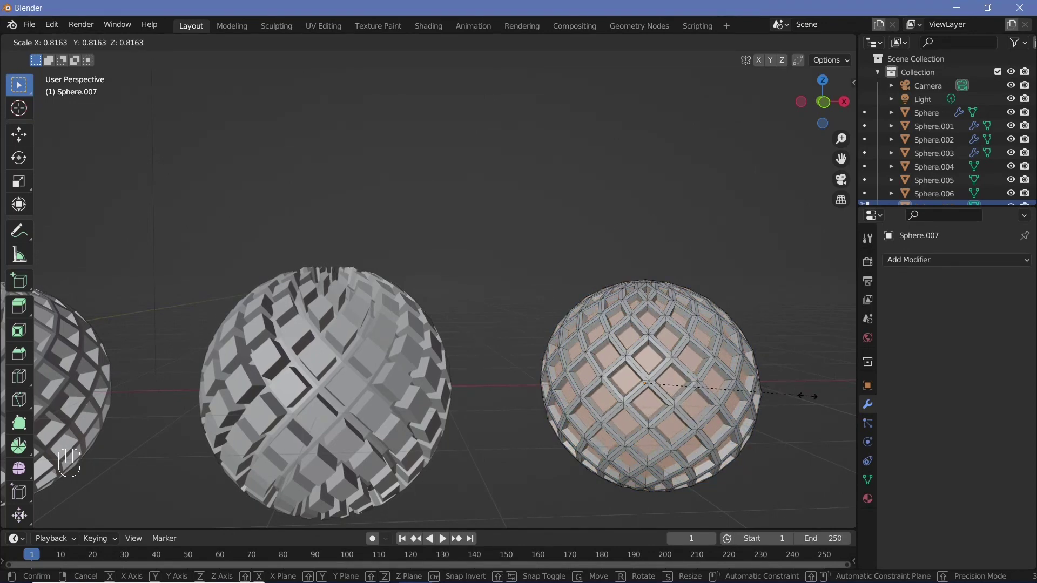
click(778, 384)
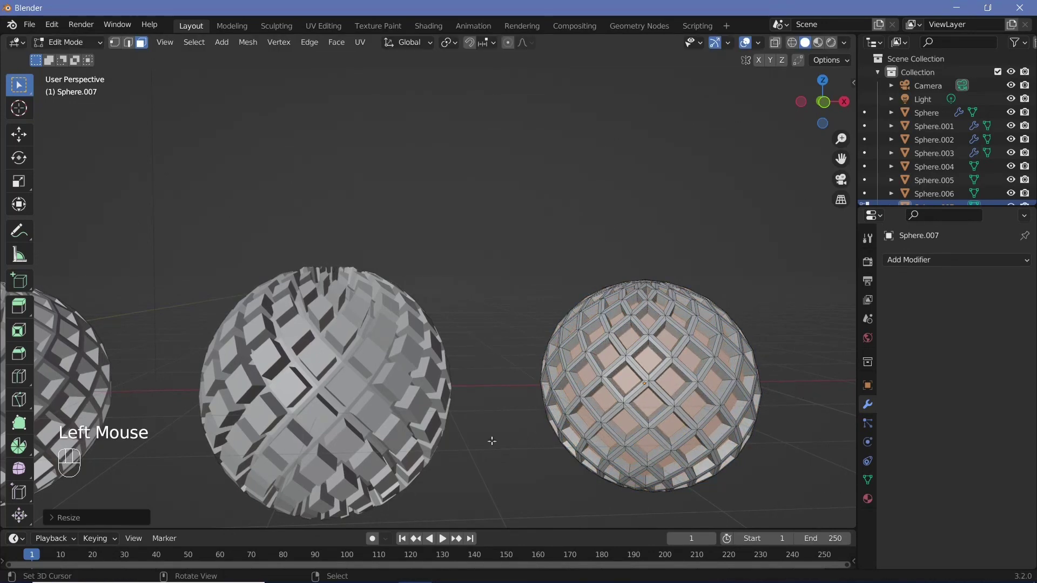
- Return to Object Mode and select the first block sphere, Sphere.004
shift+middle_drag(488, 441, 519, 427)
scroll(518, 427, down, 2)
shift+middle_drag(33, 308, 71, 315)
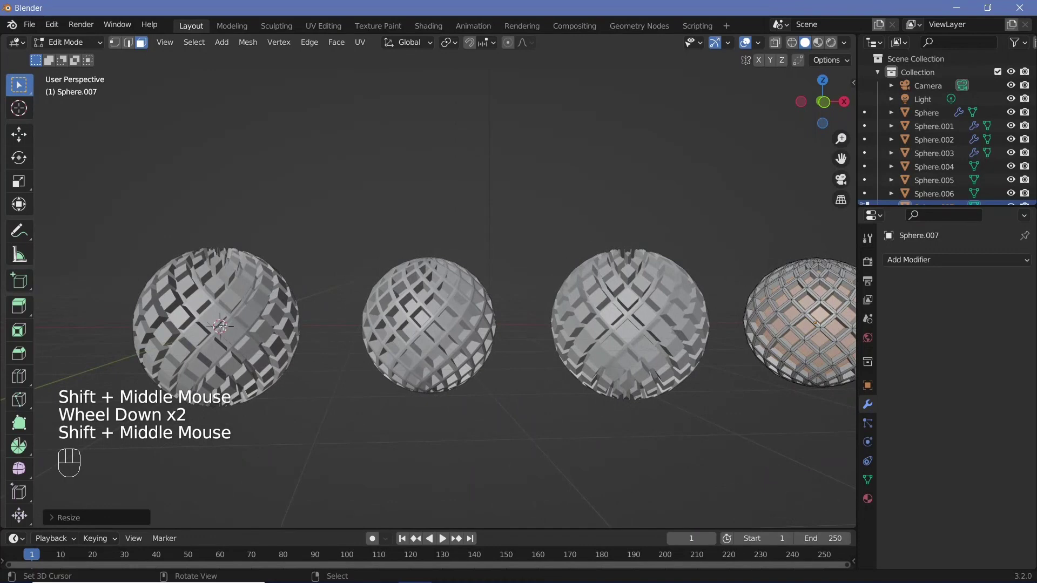
scroll(458, 287, up, 2)
shift+middle_drag(433, 292, 440, 222)
scroll(458, 287, up, 3)
scroll(410, 245, down, 1)
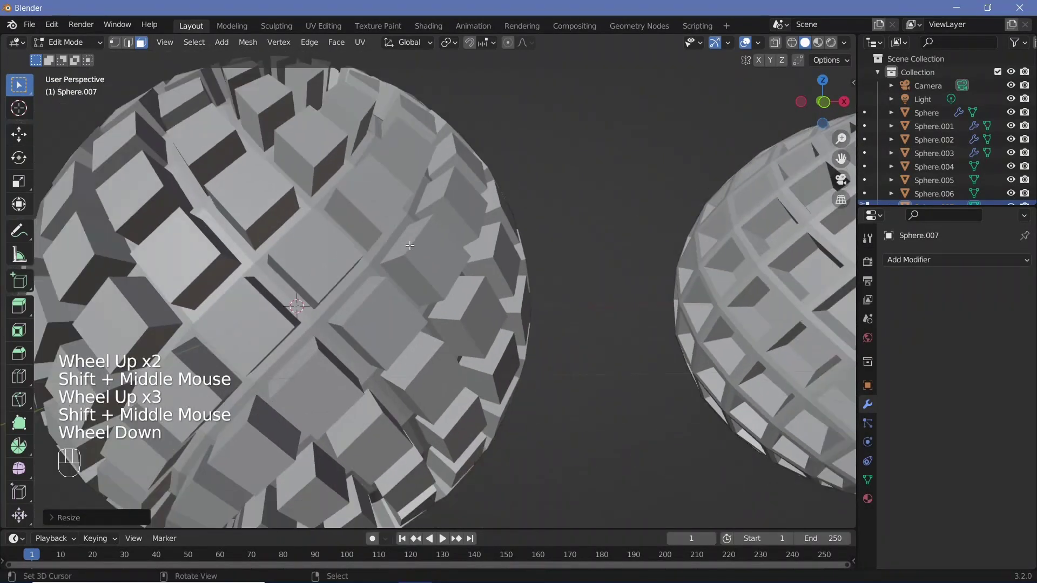
right_click(365, 290)
scroll(458, 301, down, 2)
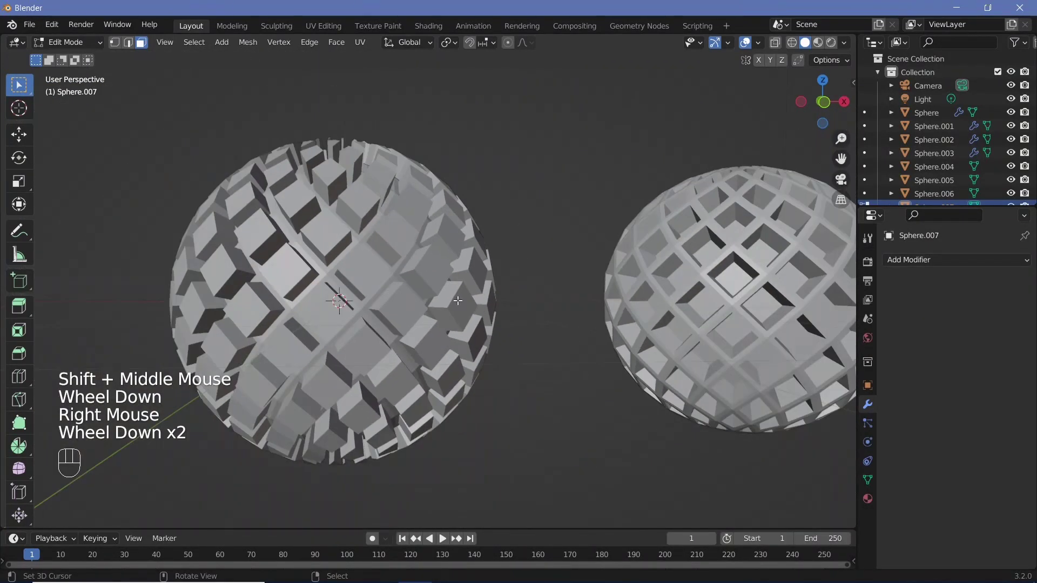
key(Tab)
scroll(410, 286, down, 3)
right_click(412, 287)
shift+middle_drag(524, 290, 952, 265)
- Add a Bevel modifier with 5 segments to Sphere.004
click(952, 265)
click(799, 311)
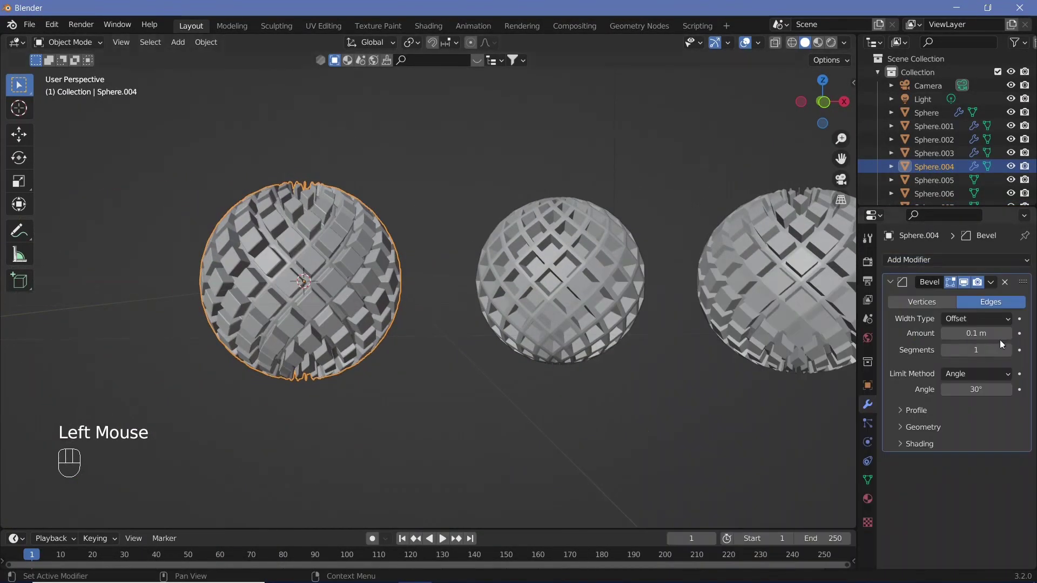
click(983, 351)
text(5)
key(Return)
scroll(368, 242, up, 4)
shift+middle_drag(335, 296, 369, 306)
scroll(368, 306, up, 1)
scroll(369, 305, up, 1)
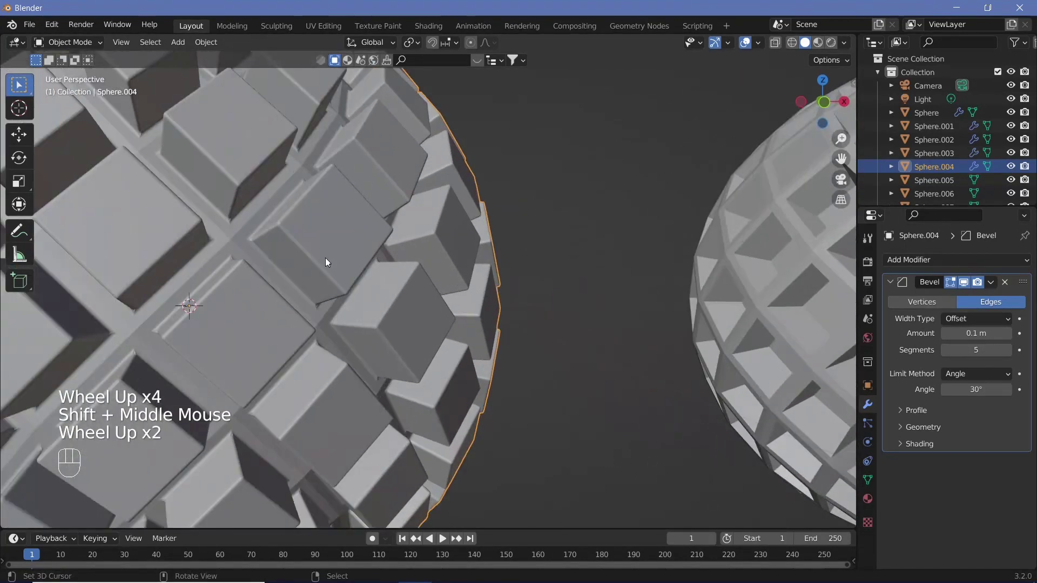
- Shade Sphere.004 smooth, then shade three more spheres in the row smooth
click(206, 42)
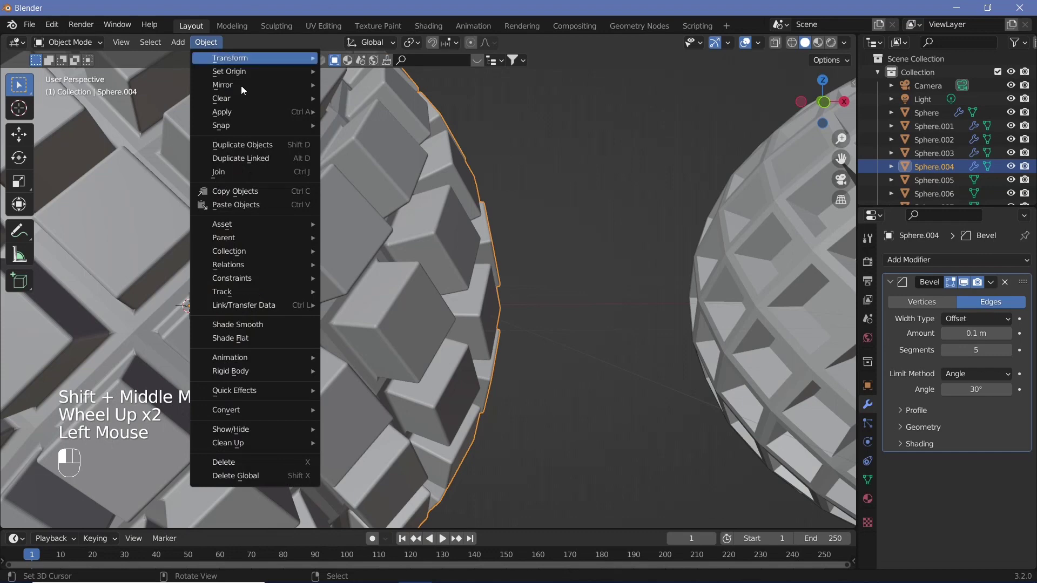
click(283, 327)
scroll(473, 332, down, 5)
shift+middle_drag(566, 325, 446, 342)
shift+right_click(335, 303)
shift+right_click(485, 301)
shift+right_click(651, 299)
click(206, 42)
click(278, 323)
- Copy Sphere.004's lattice modifiers onto Sphere.005 using Ctrl+L Copy Modifiers
scroll(378, 329, up, 4)
right_click(292, 315)
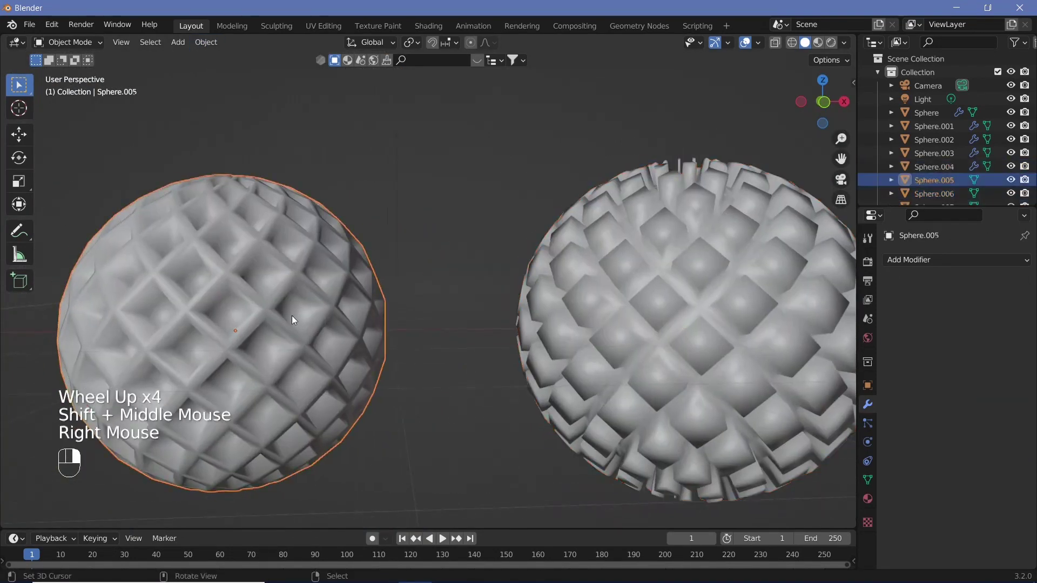
click(937, 262)
scroll(322, 343, down, 3)
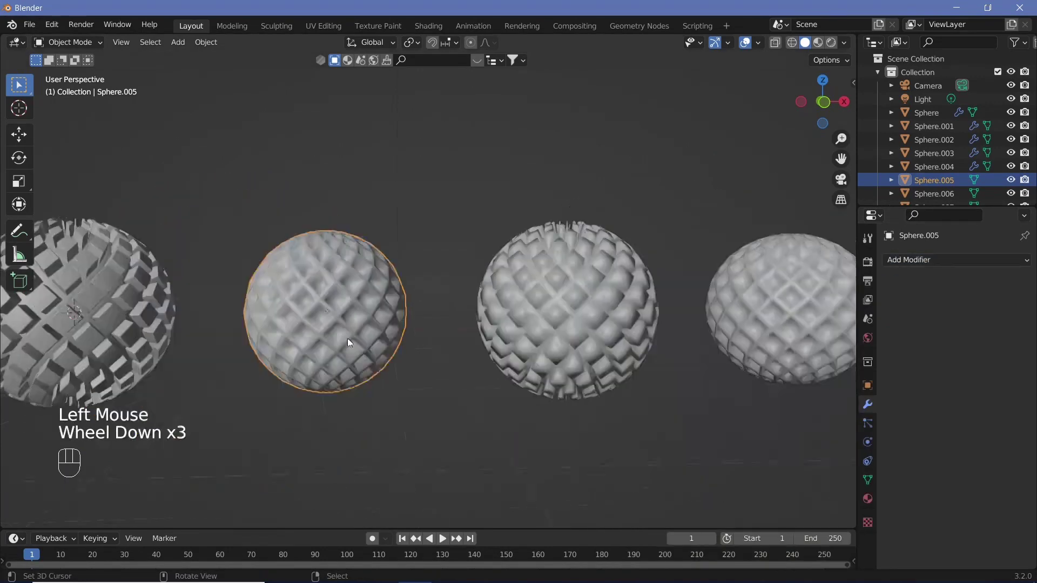
shift+middle_drag(322, 344, 356, 337)
scroll(198, 329, up, 2)
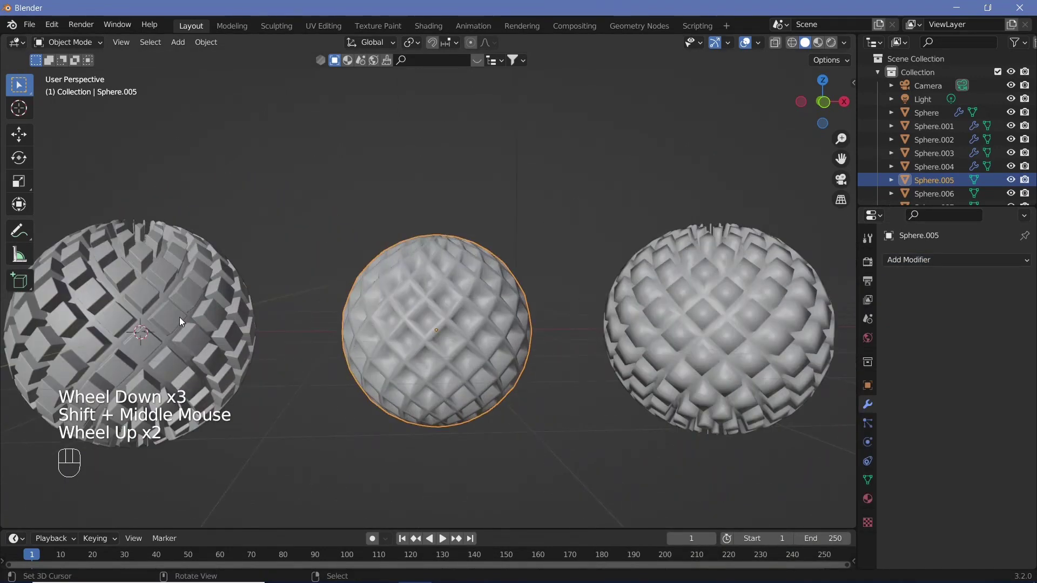
shift+right_click(208, 316)
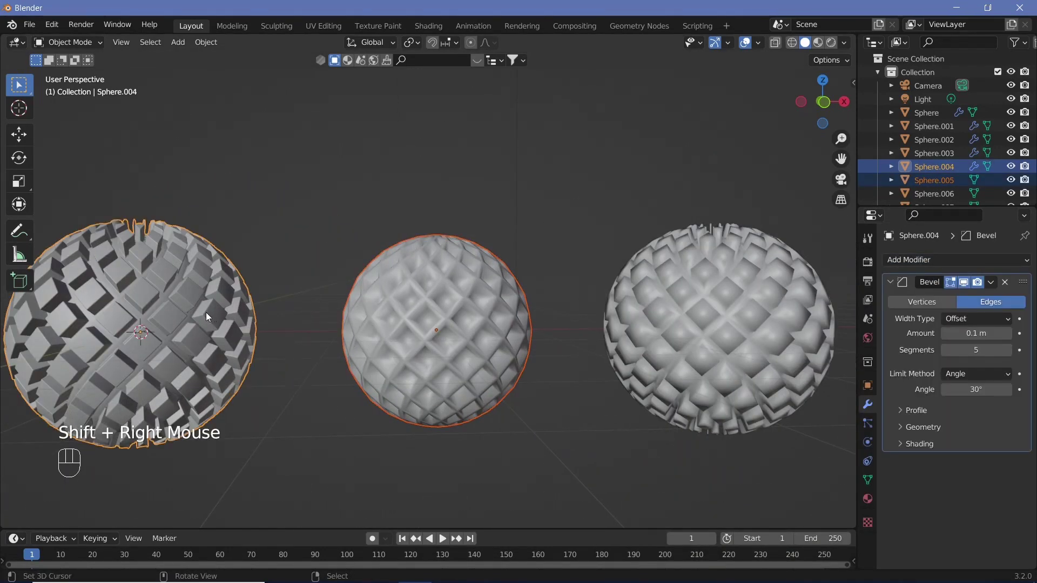
key(ctrl+l)
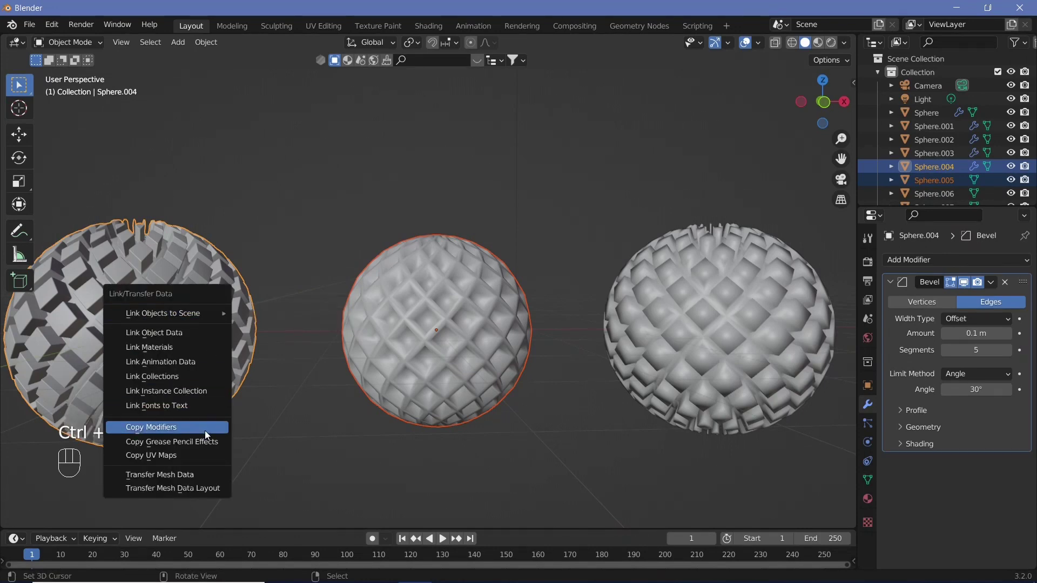
click(152, 428)
scroll(521, 345, up, 2)
shift+middle_drag(521, 345, 386, 255)
scroll(387, 254, up, 1)
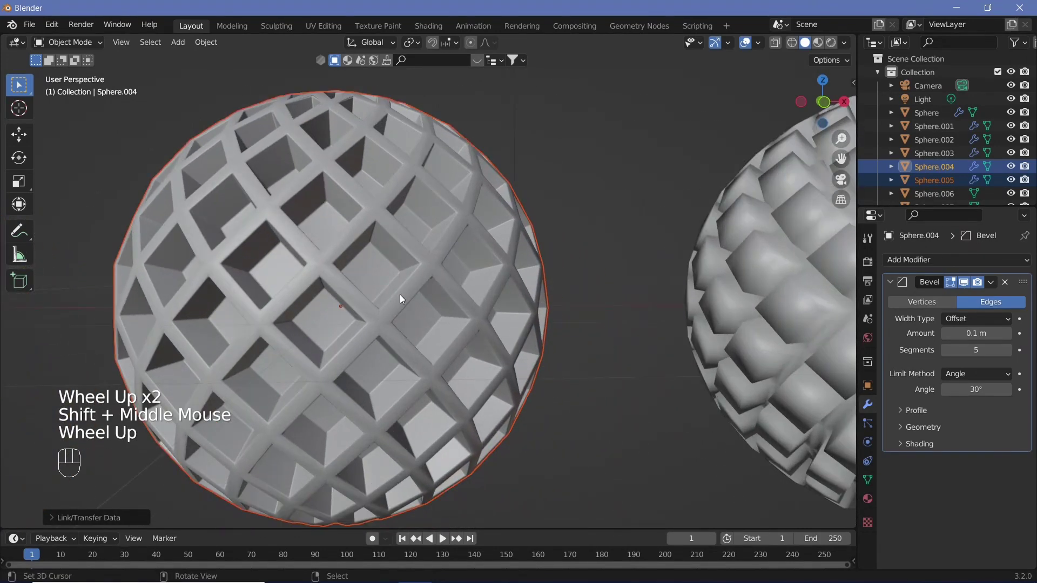
scroll(399, 294, down, 2)
shift+middle_drag(407, 293, 556, 310)
- Give Sphere.006 a Subdivision Surface modifier at level 3 for viewport and render
right_click(544, 284)
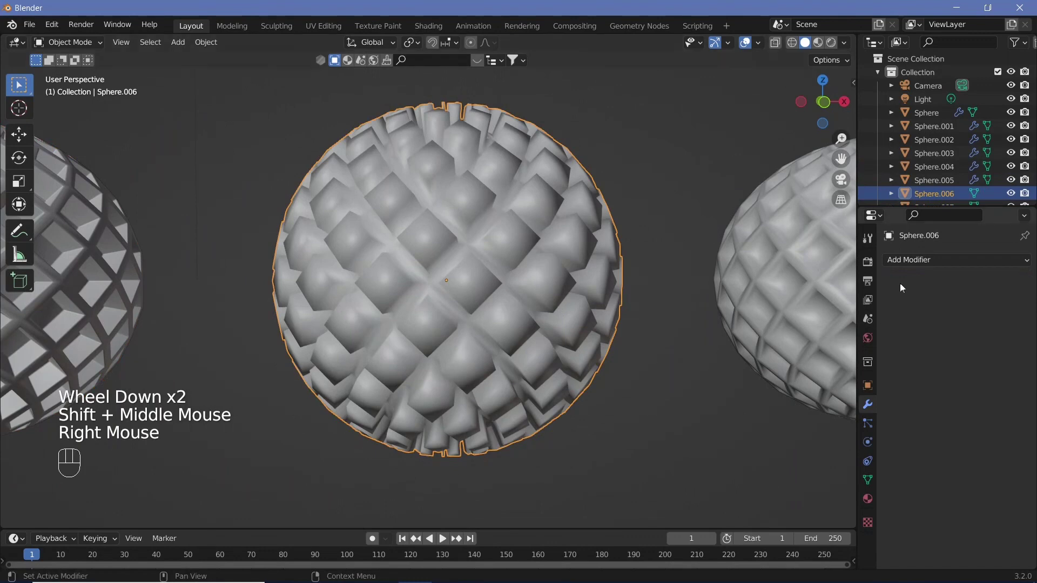
click(910, 262)
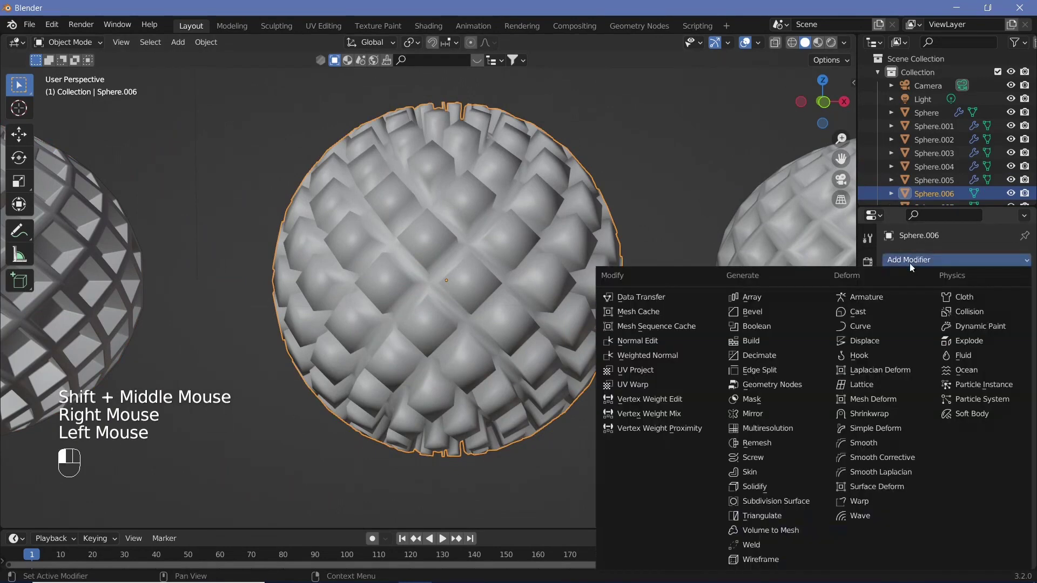
click(795, 501)
click(1008, 321)
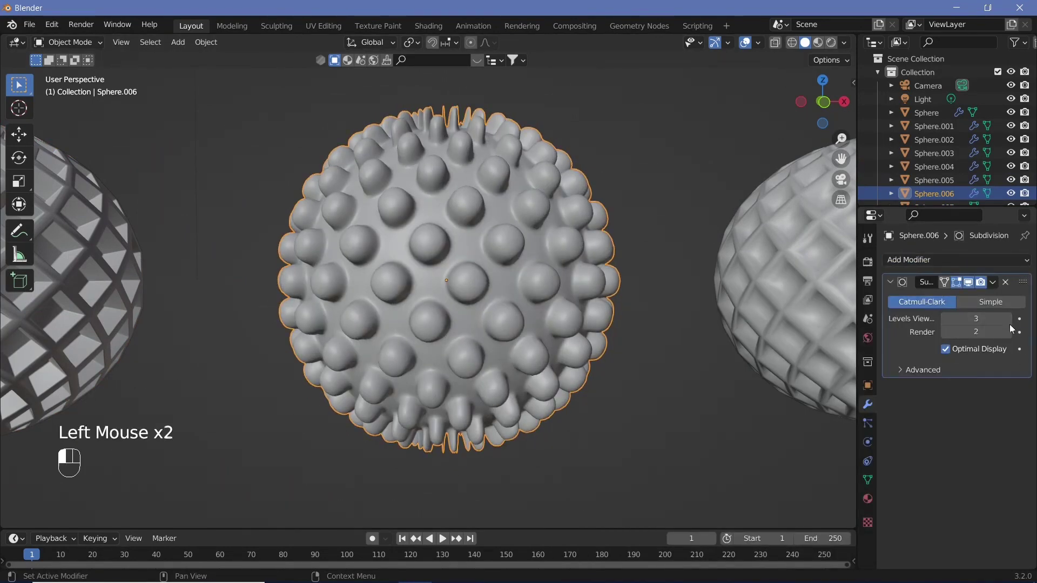
click(1008, 332)
shift+middle_drag(437, 324, 300, 339)
scroll(299, 339, down, 2)
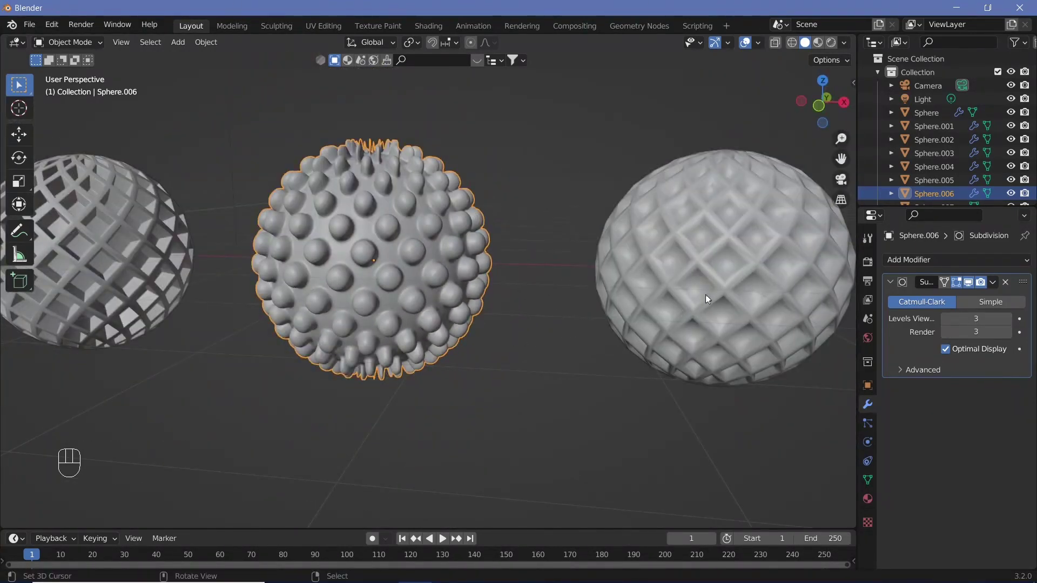
- Copy Sphere.006's subdivision modifier onto Sphere.007, making it dimpled
right_click(718, 279)
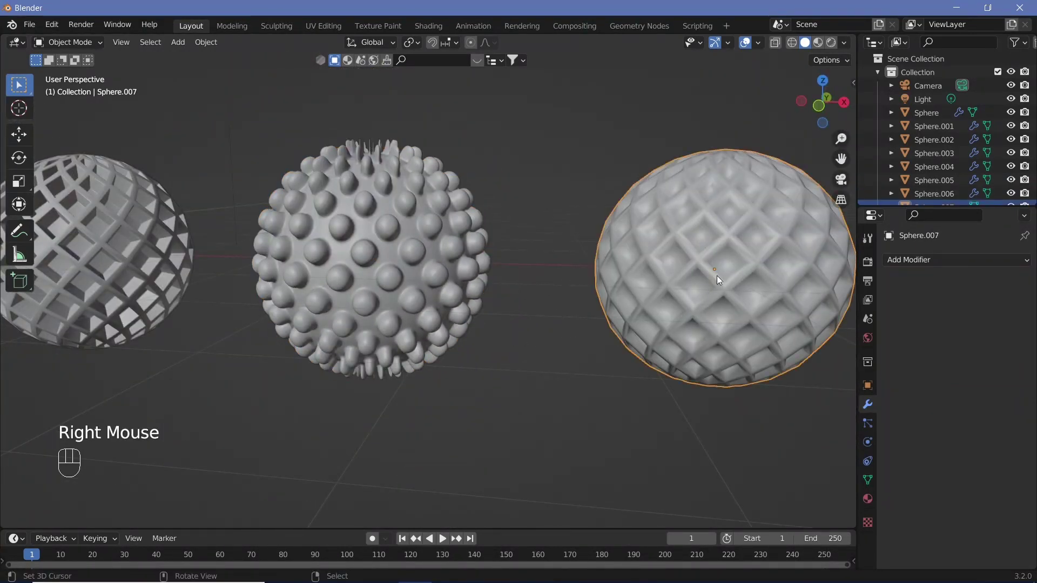
shift+right_click(431, 244)
key(ctrl+l)
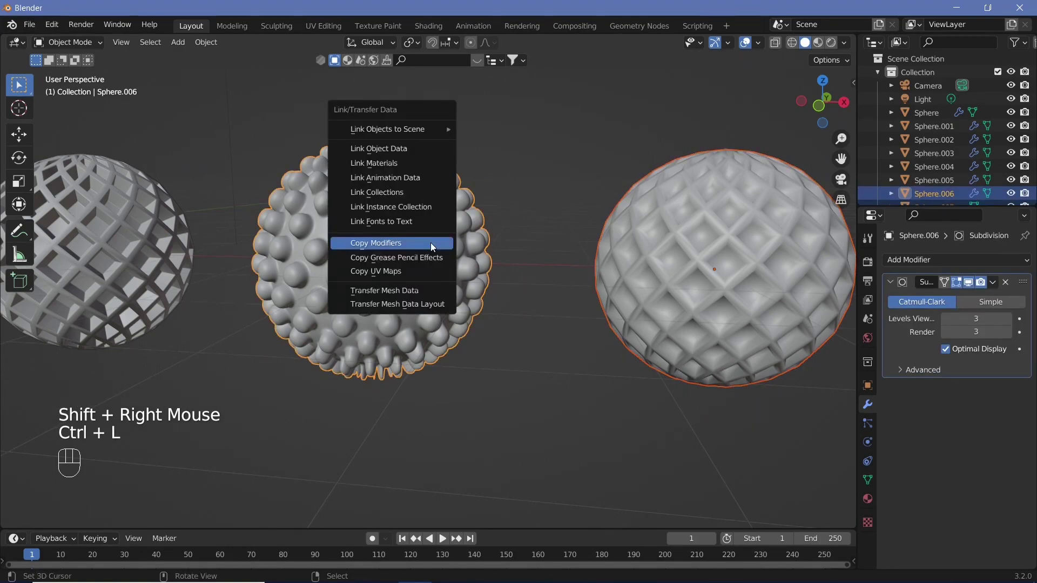
click(430, 242)
shift+middle_drag(429, 244, 312, 272)
scroll(312, 226, up, 3)
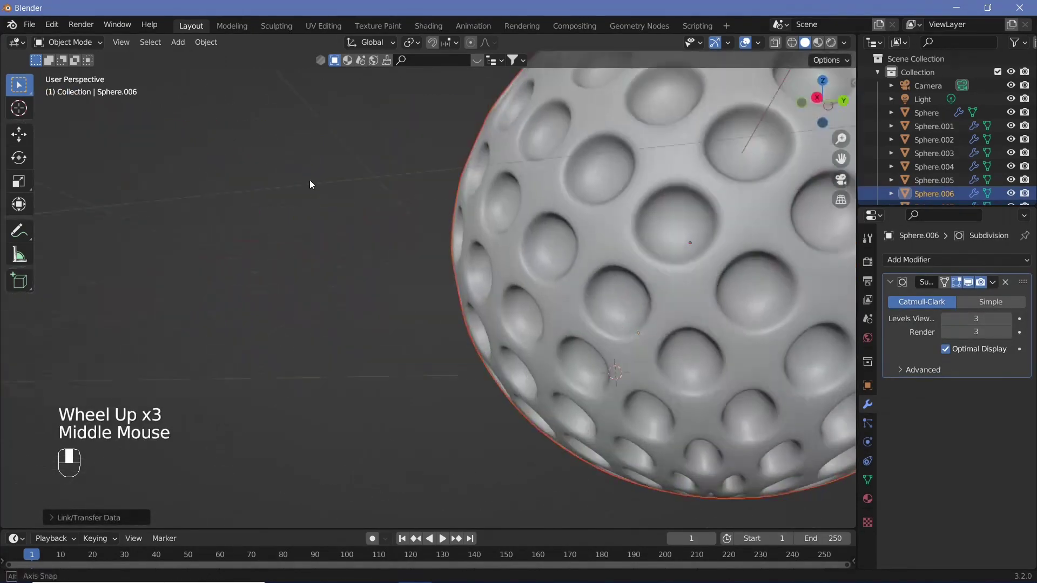
mouse_move(312, 178)
middle_down()
mouse_move(420, 156)
mouse_move(470, 219)
mouse_move(296, 245)
mouse_move(192, 277)
mouse_move(595, 297)
mouse_move(618, 260)
mouse_move(364, 259)
mouse_move(653, 239)
mouse_move(603, 251)
middle_up()
scroll(470, 219, down, 1)
scroll(292, 278, down, 2)
scroll(365, 259, up, 1)
shift+middle_drag(755, 283, 705, 313)
- Pan, zoom and orbit along the sphere row to inspect the bumpy and dimpled spheres
scroll(496, 361, down, 2)
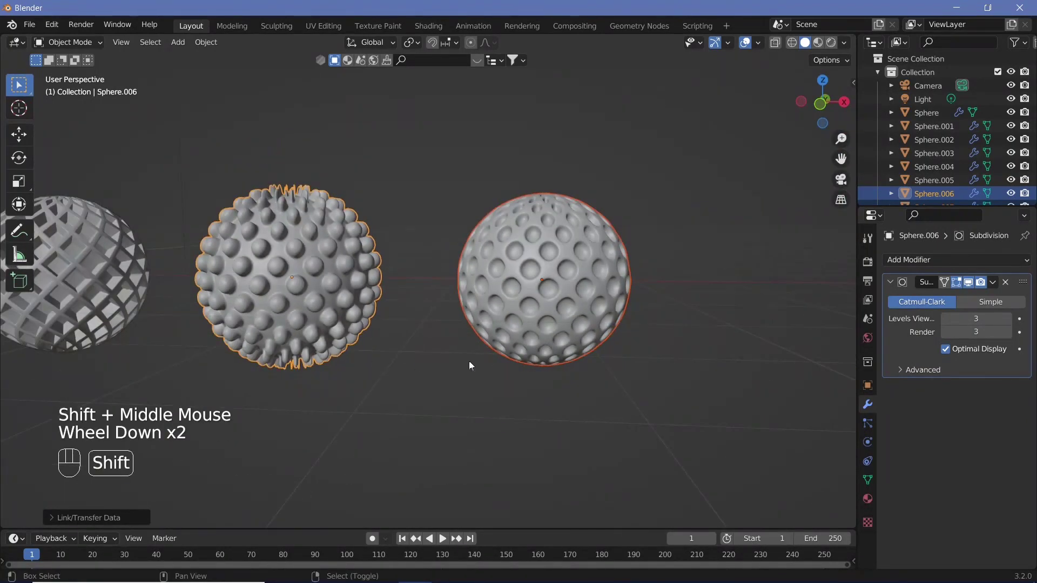
shift+middle_drag(518, 361, 618, 317)
scroll(485, 324, down, 1)
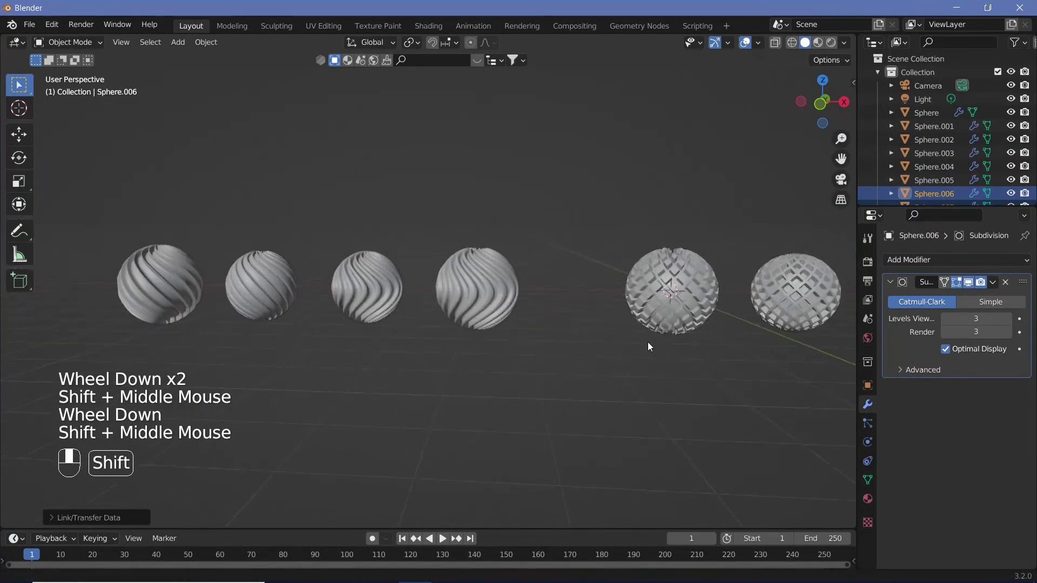
scroll(643, 339, down, 1)
scroll(659, 330, up, 1)
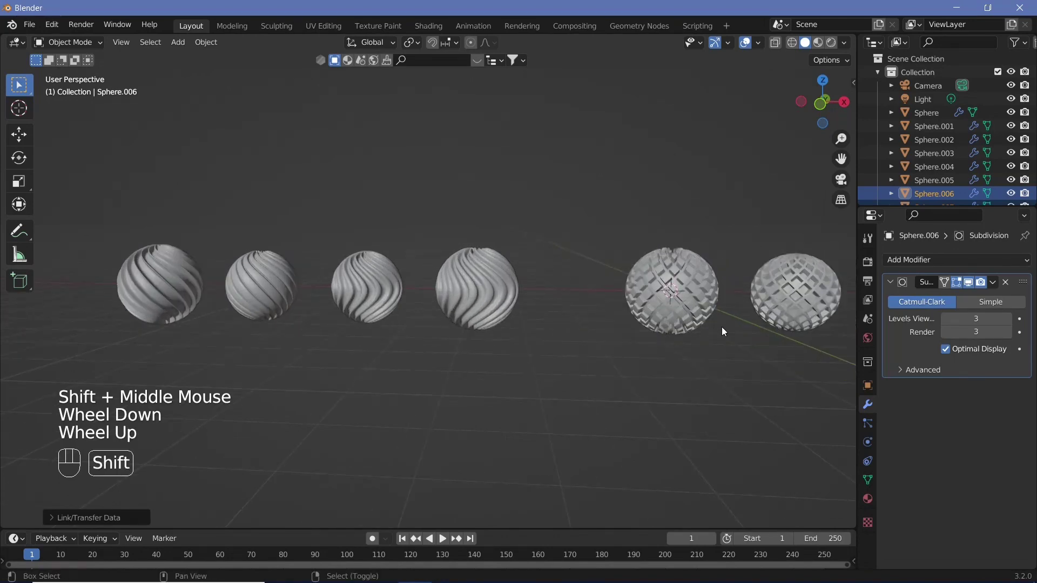
shift+middle_drag(722, 326, 426, 358)
shift+middle_drag(698, 372, 436, 326)
scroll(401, 391, up, 2)
scroll(463, 331, up, 3)
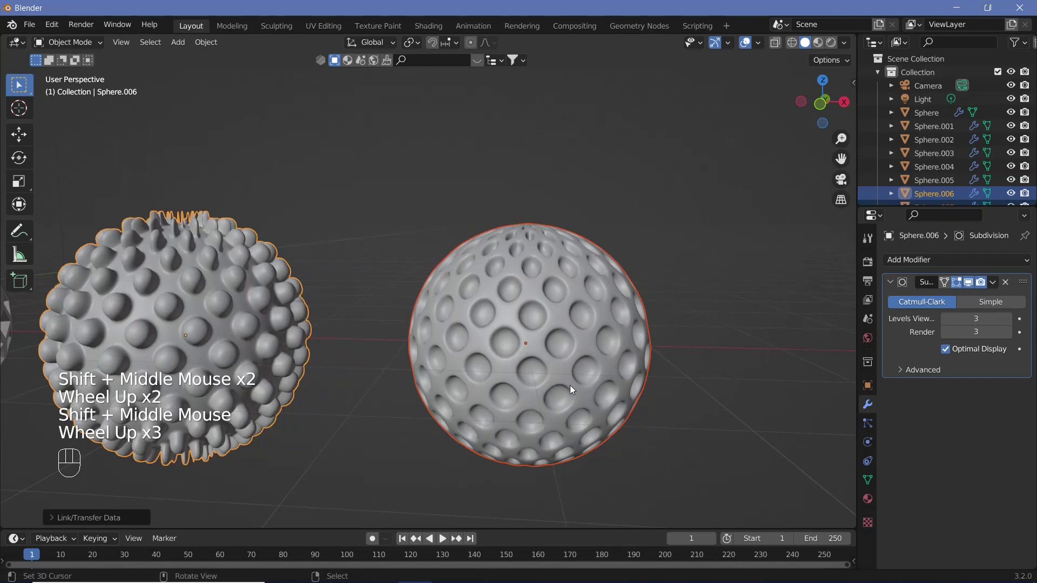
shift+middle_drag(569, 385, 495, 312)
scroll(499, 320, up, 3)
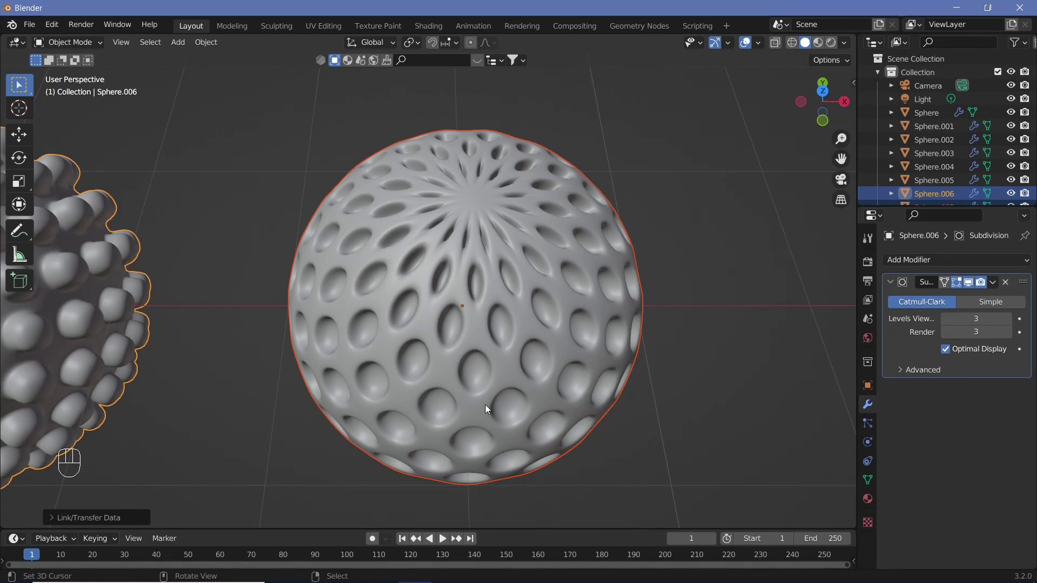
scroll(745, 375, down, 3)
shift+middle_drag(350, 321, 451, 303)
scroll(456, 305, down, 2)
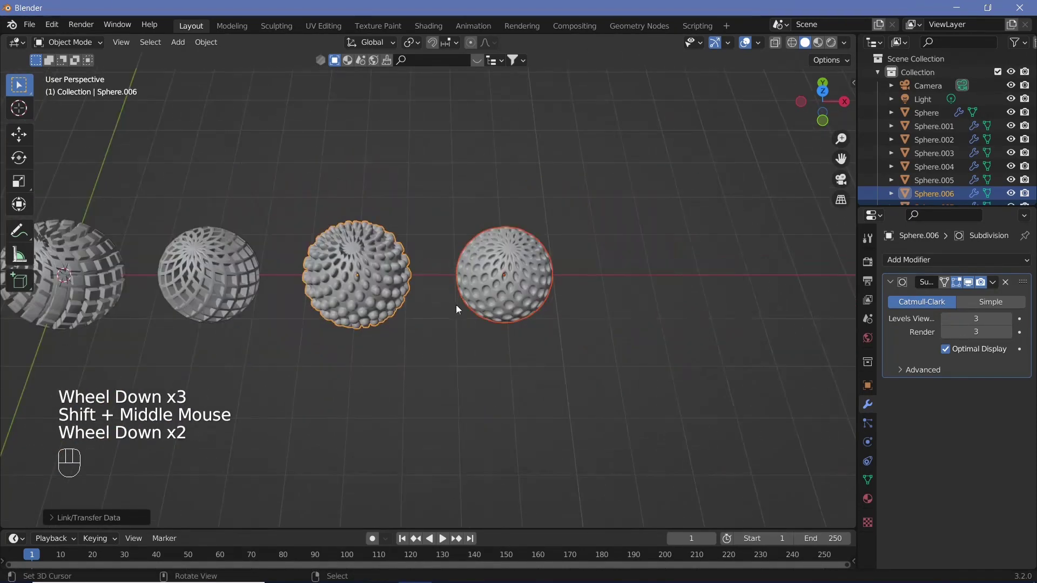
- Add an icosphere with more subdivisions and move it along X to the right of the row
key(shift+a)
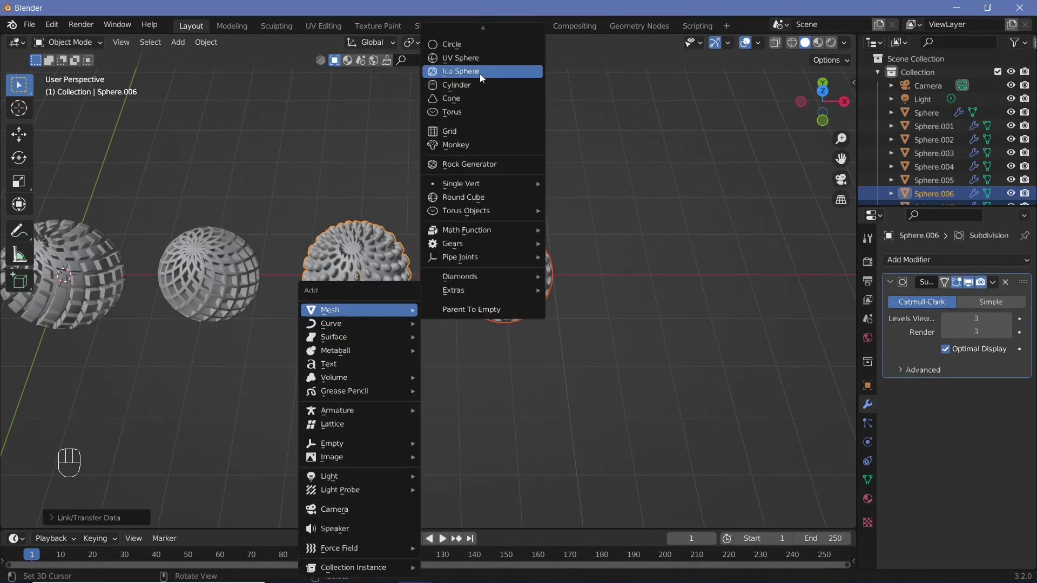
click(480, 73)
click(81, 518)
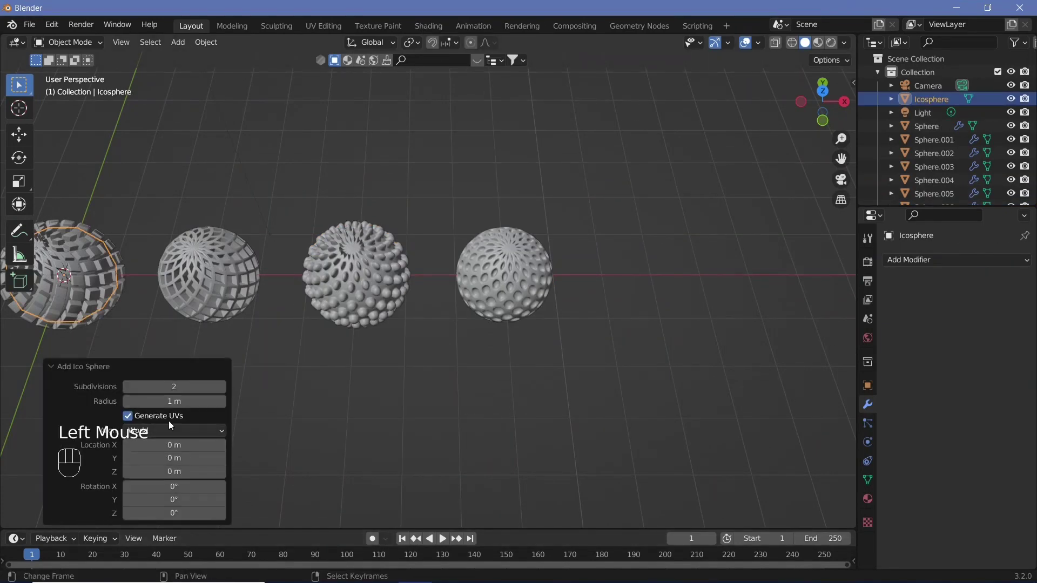
click(222, 386)
click(222, 386)
key(g)
key(x)
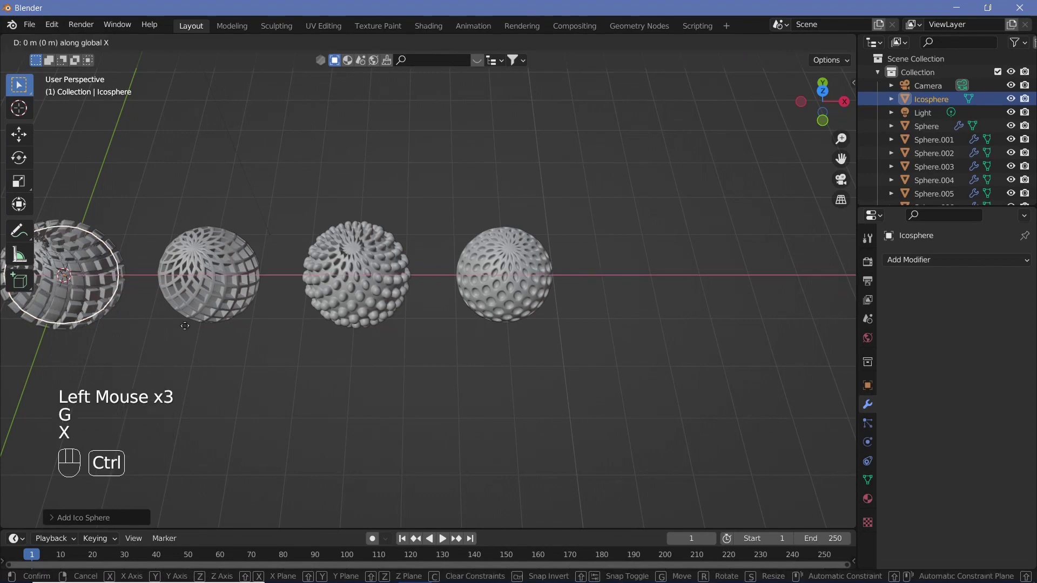
ctrl+click(818, 320)
scroll(819, 320, up, 1)
shift+middle_drag(771, 318, 532, 316)
scroll(532, 315, up, 4)
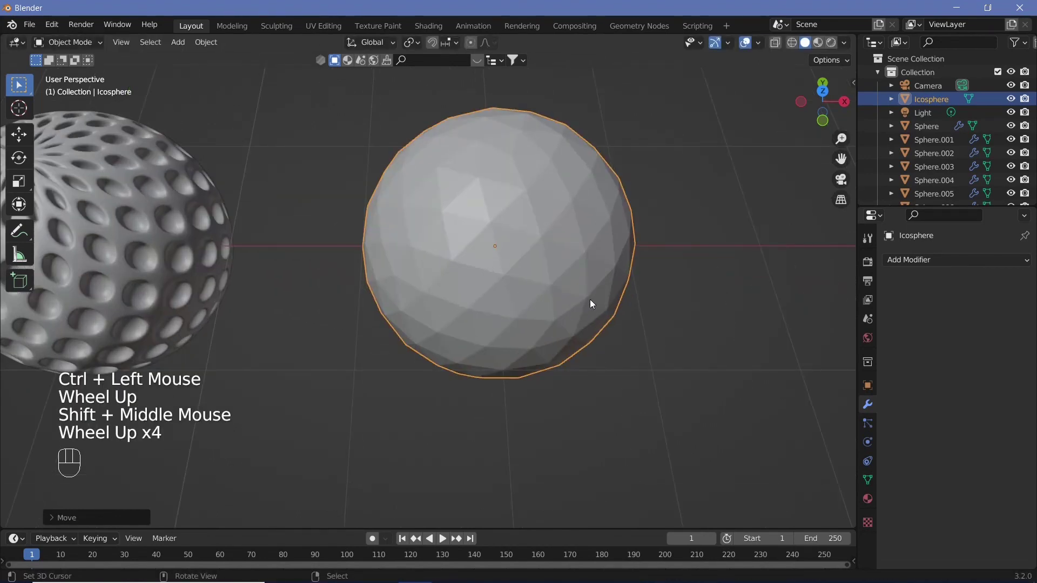
- Inset the icosphere's faces individually and extrude them along their normals
key(Tab)
key(i)
key(i)
key(i)
click(657, 313)
key(alt+e)
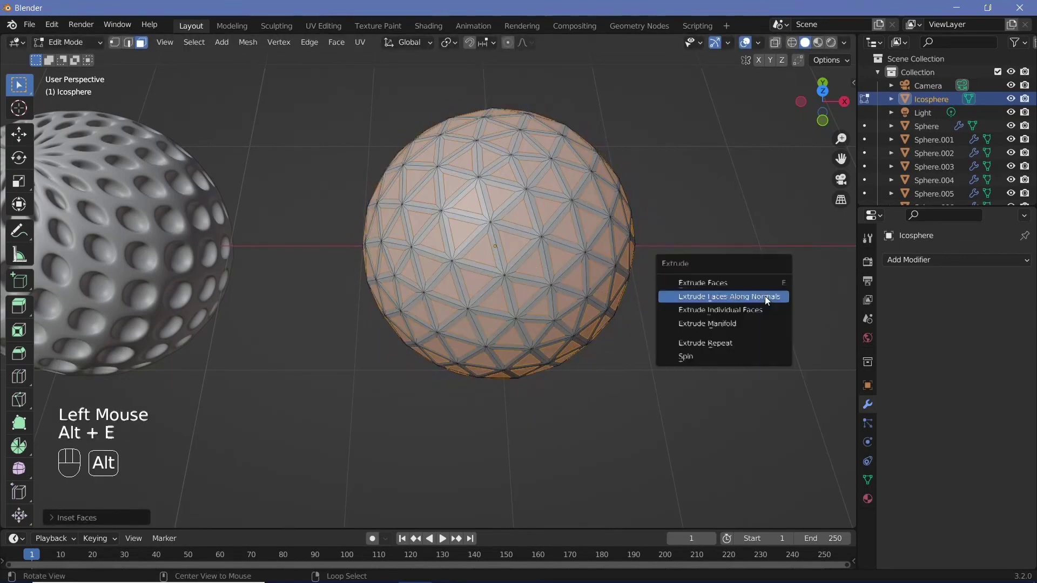
click(766, 297)
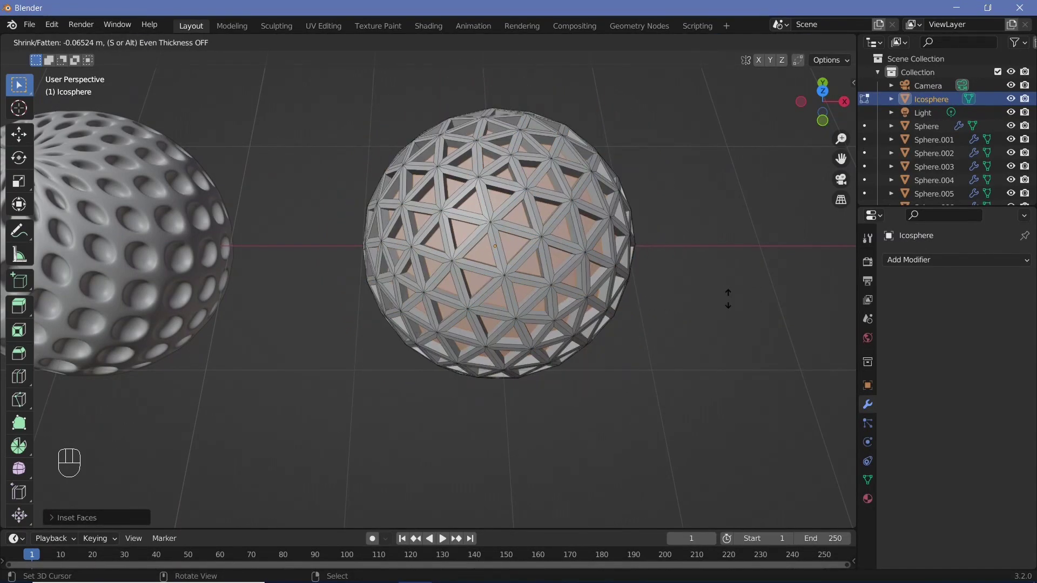
click(725, 296)
key(Tab)
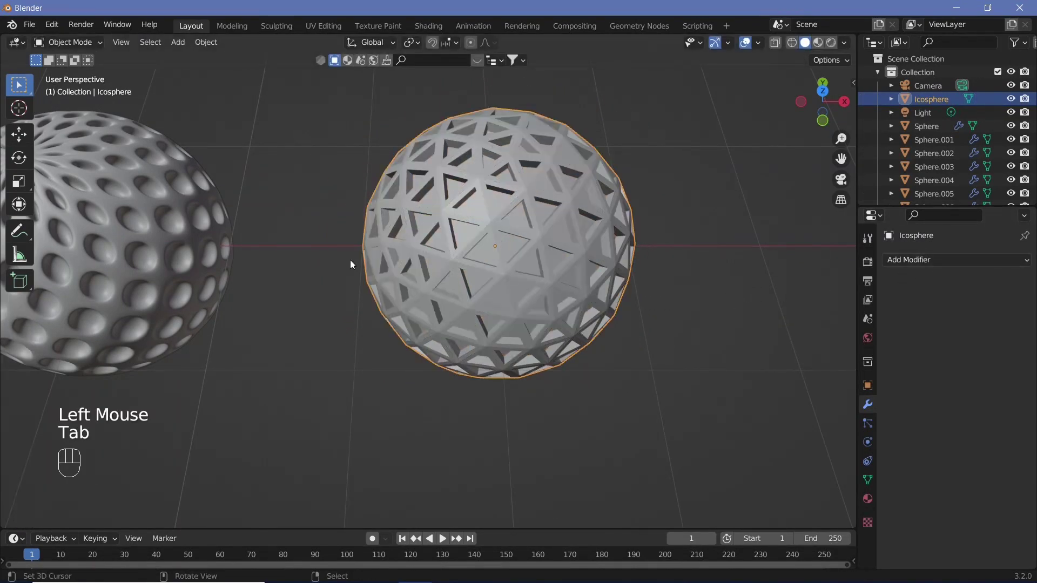
- Copy the dimpled sphere's level-3 Subdivision modifier onto the icosphere
shift+right_click(190, 264)
key(ctrl+l)
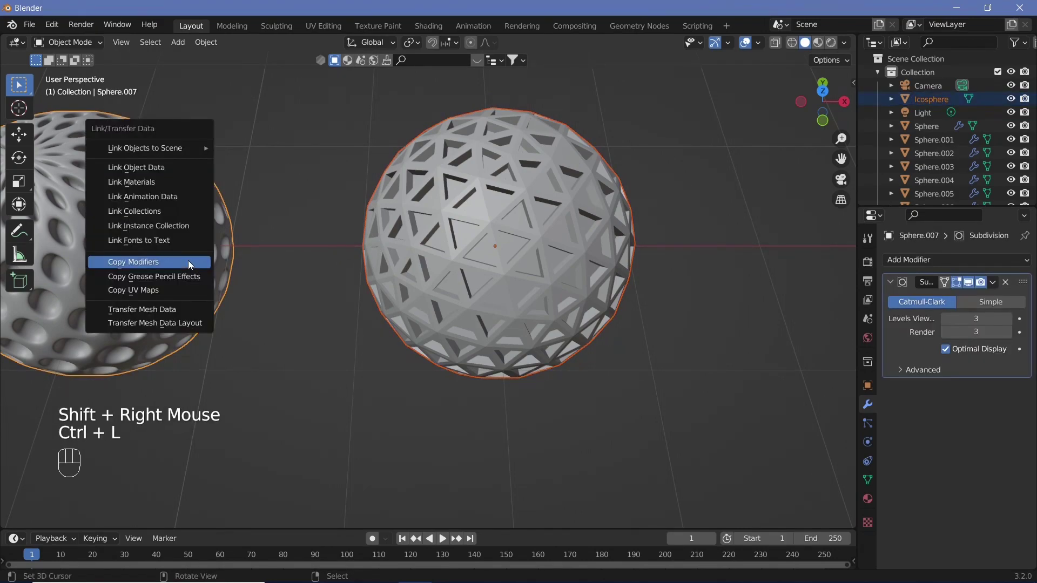
click(188, 261)
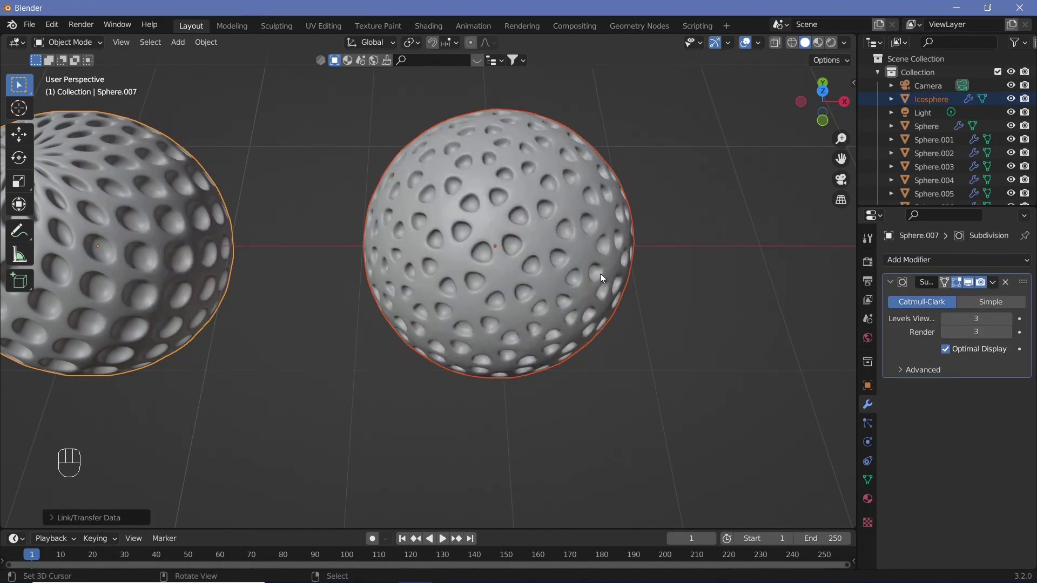
middle_drag(600, 273, 608, 190)
scroll(539, 332, up, 3)
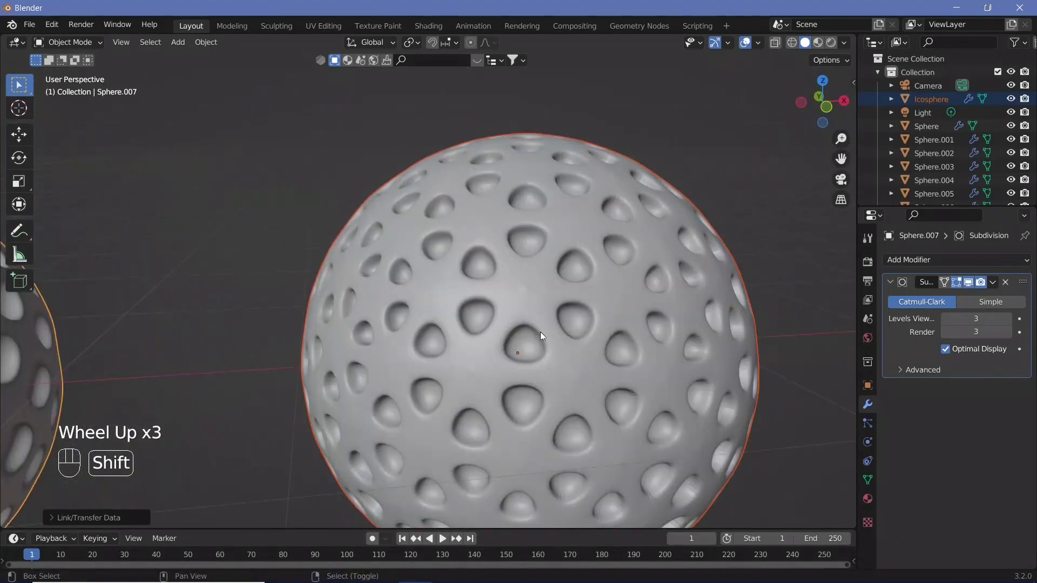
shift+middle_drag(539, 332, 369, 290)
scroll(372, 292, up, 3)
scroll(423, 327, down, 2)
middle_drag(424, 328, 533, 287)
scroll(360, 296, down, 3)
double_click(589, 329)
scroll(575, 278, down, 2)
scroll(537, 290, down, 3)
scroll(543, 292, up, 1)
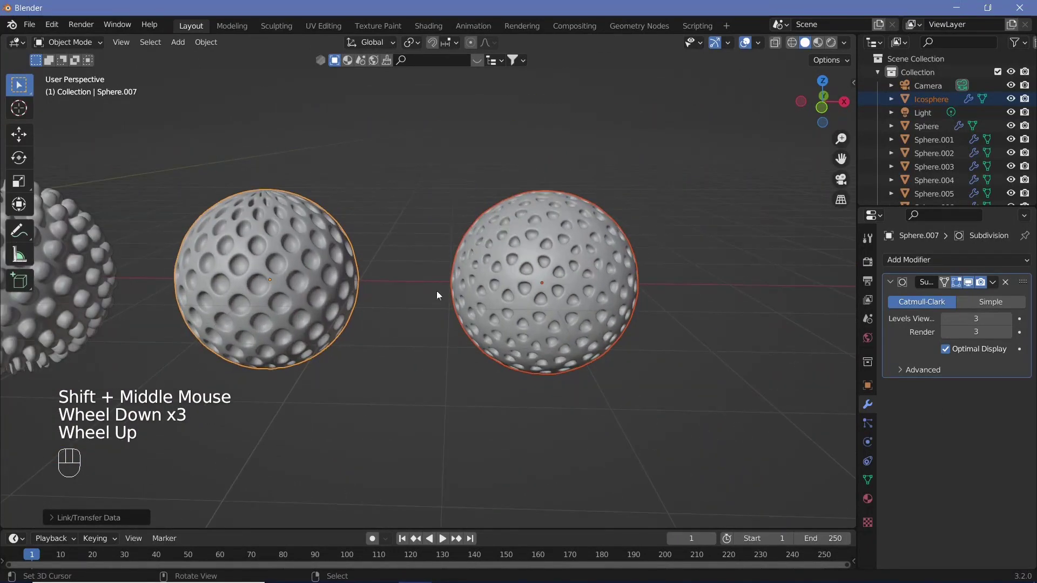
scroll(422, 219, down, 2)
shift+middle_drag(422, 219, 332, 216)
scroll(333, 218, down, 4)
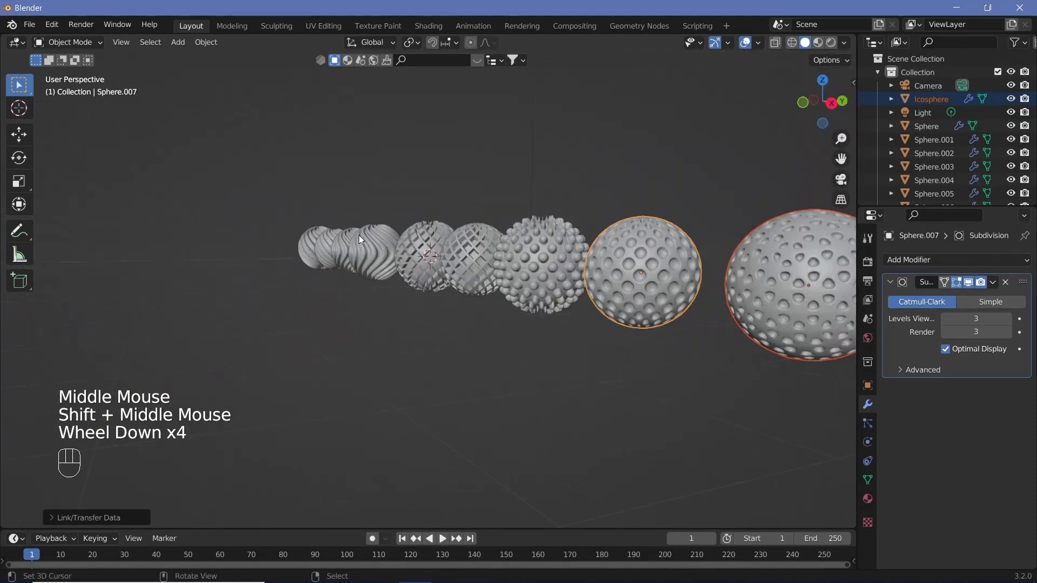
shift+middle_drag(426, 243, 310, 304)
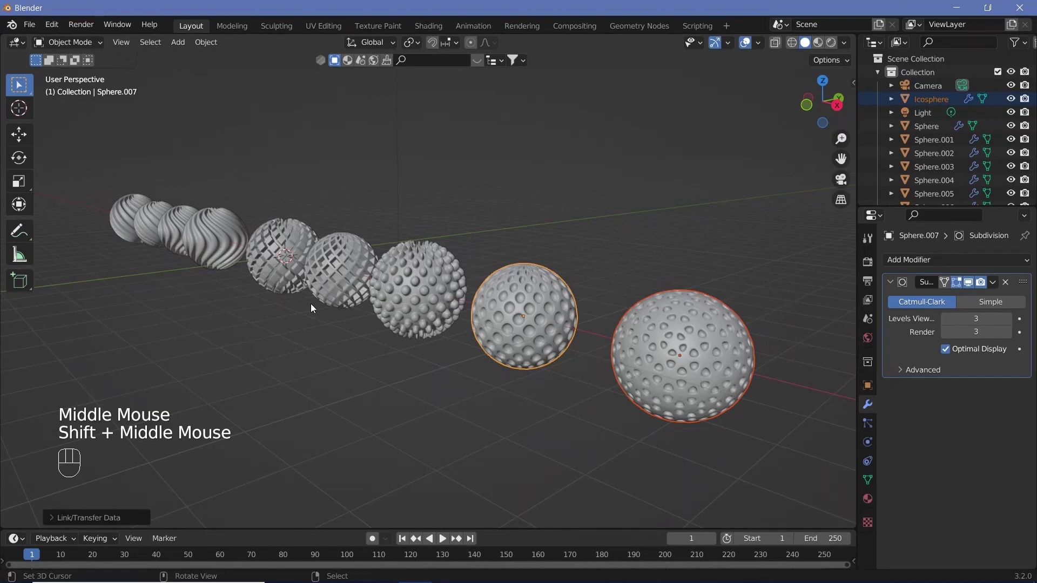